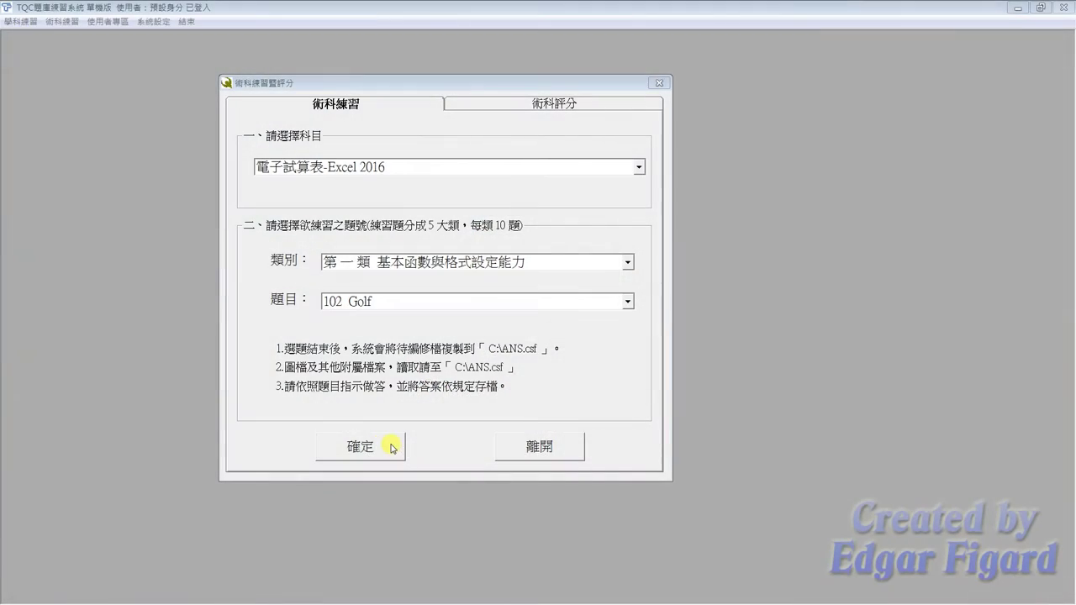
Start practice question 102 Golf and open C:\ANS.csf\EX01\EXD01.xlsx.
left_click(391, 447)
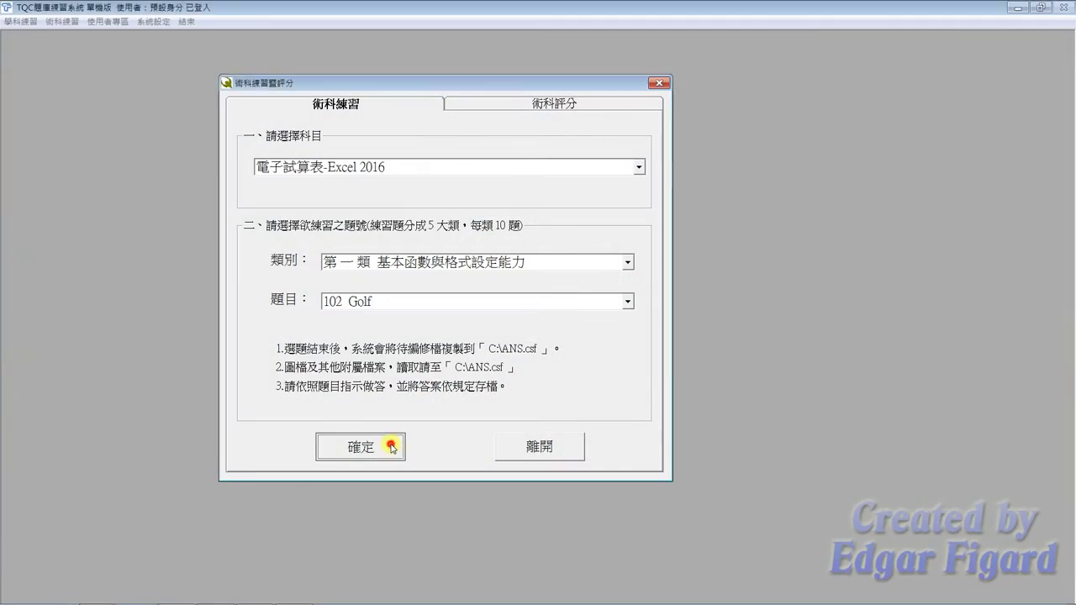
left_click(515, 348)
left_click(438, 351)
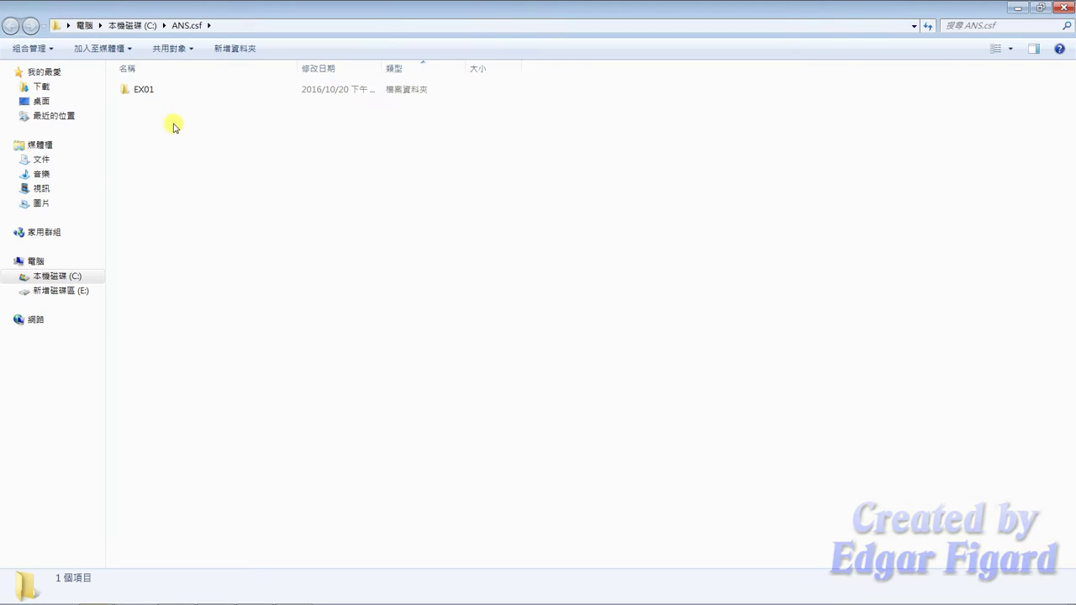
double_click(175, 87)
double_click(176, 88)
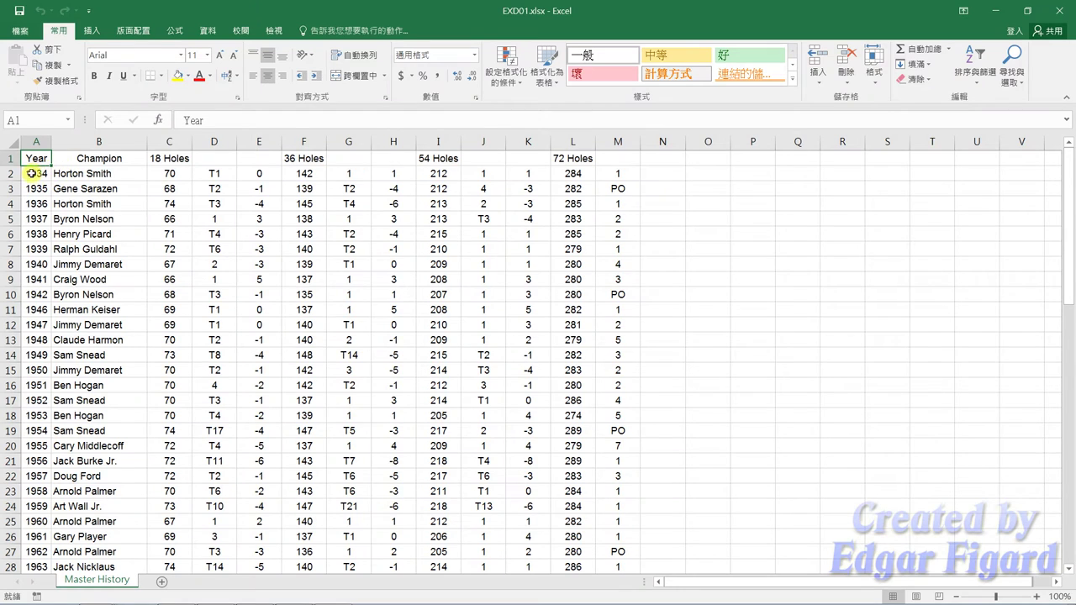
Insert a blank row 2 and enter Score, Position and Leader in C2:E2.
right_click(16, 173)
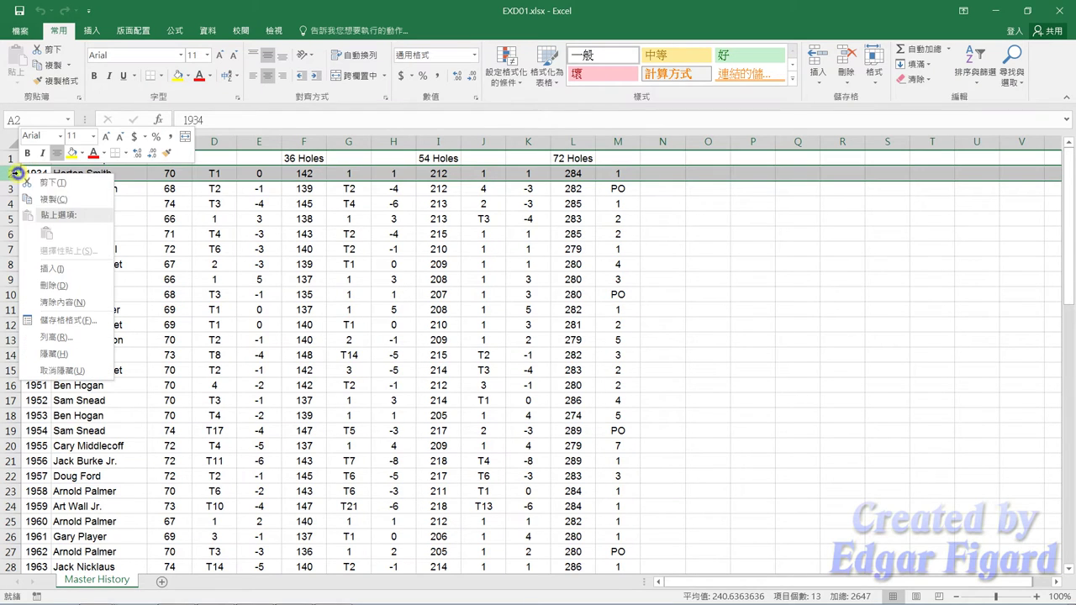
left_click(52, 268)
left_click(151, 173)
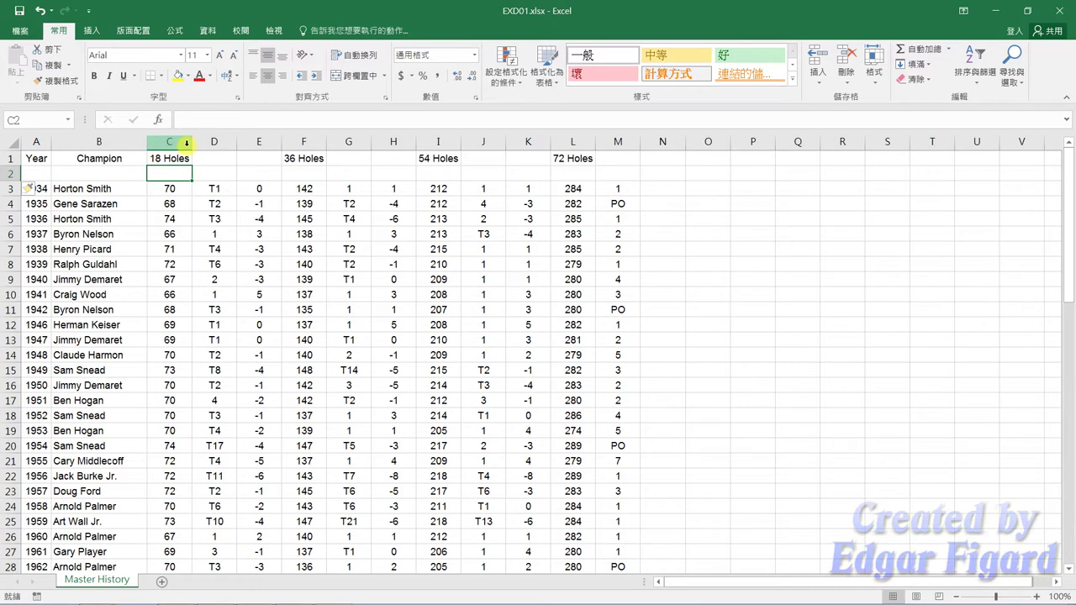
type("Score")
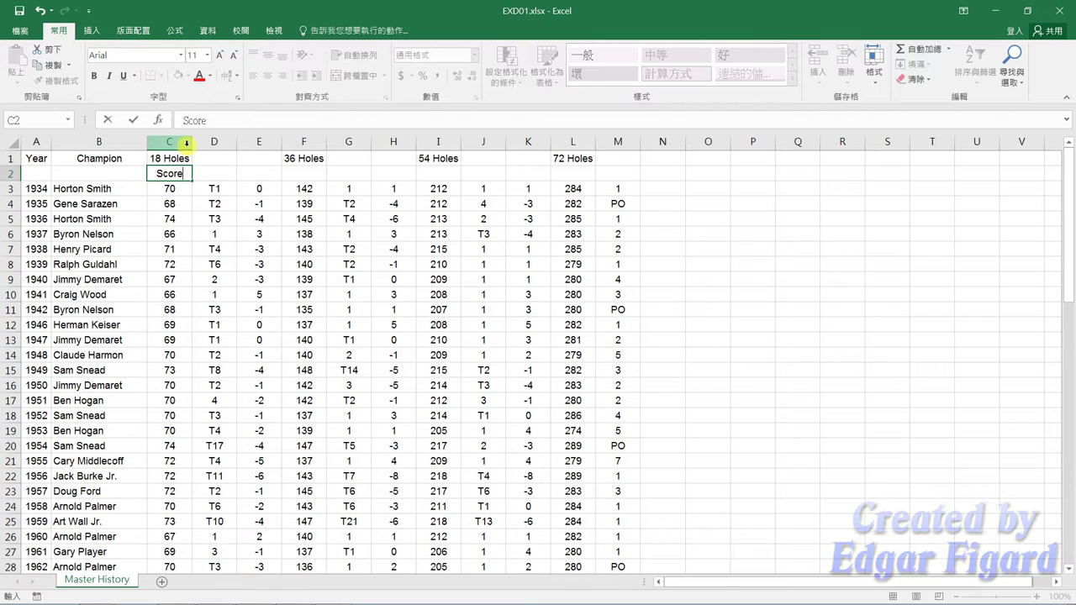
key("Return")
key("Right")
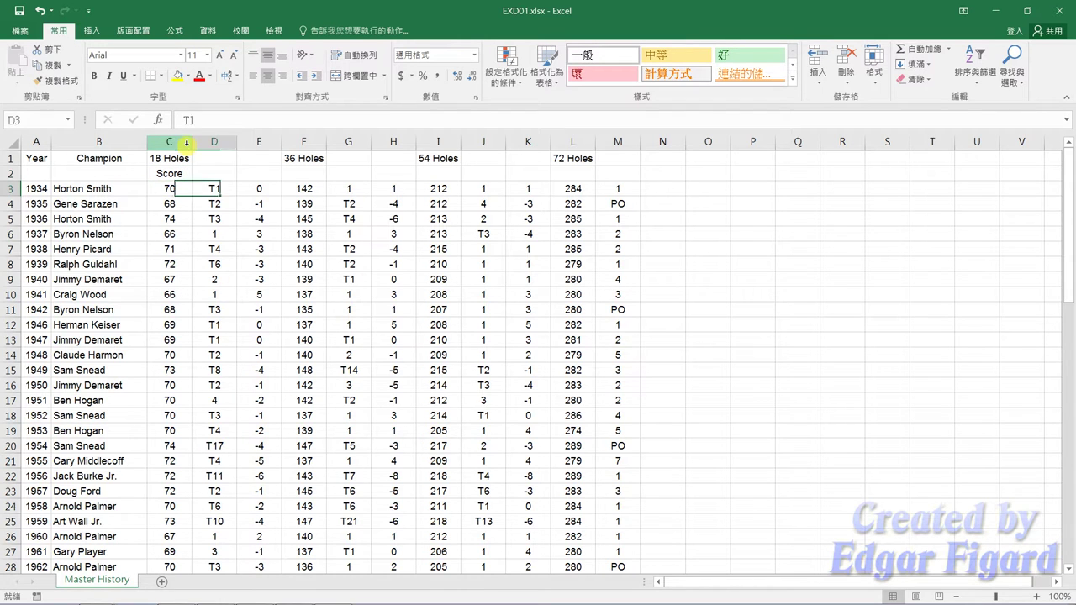
key("Up")
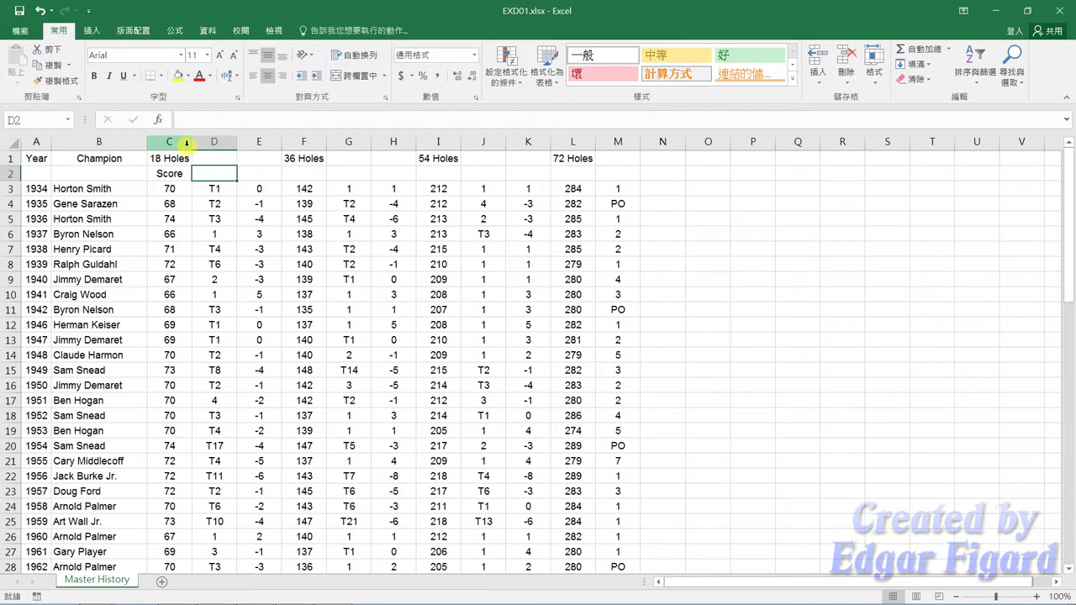
type("Position")
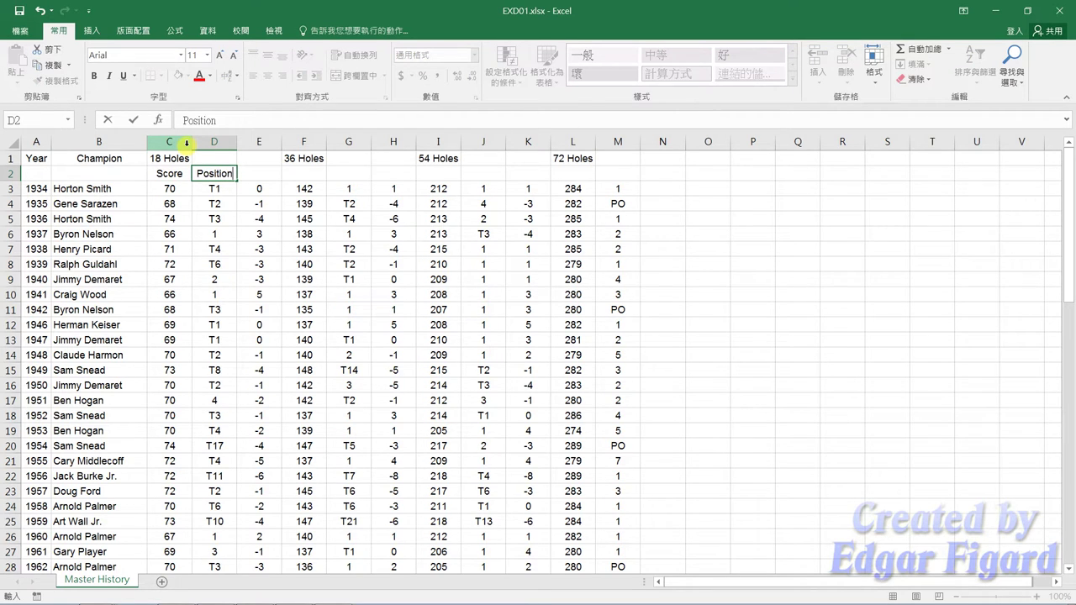
key("Tab")
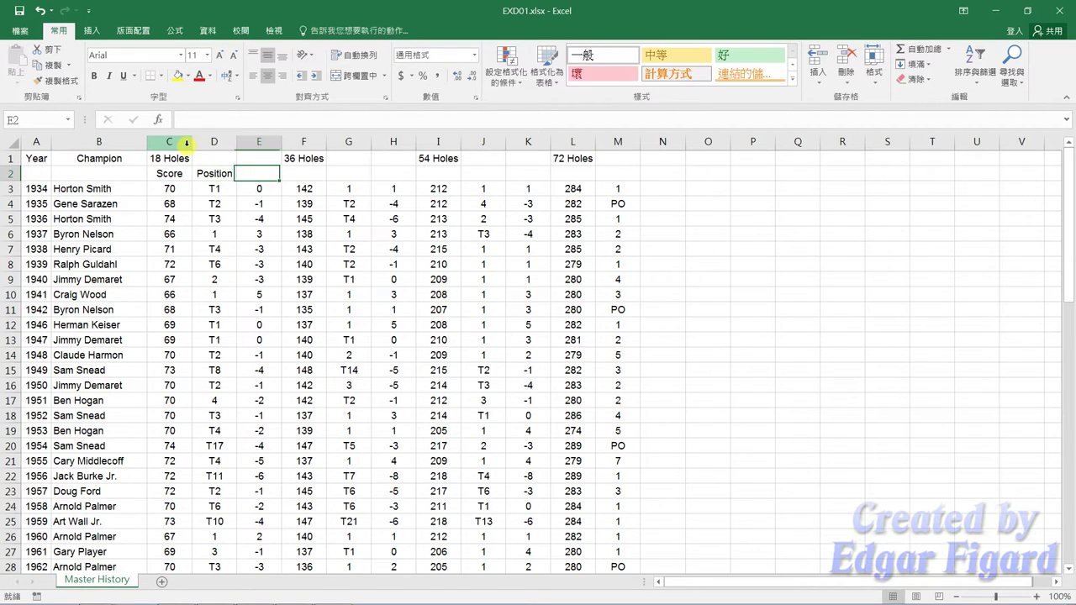
type("Leader")
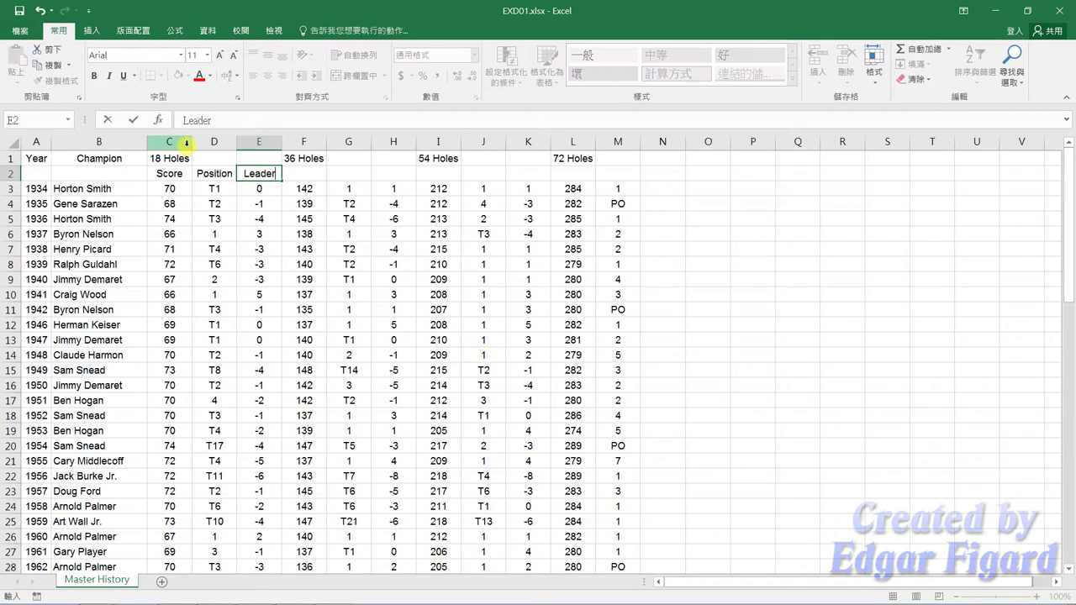
key("Return")
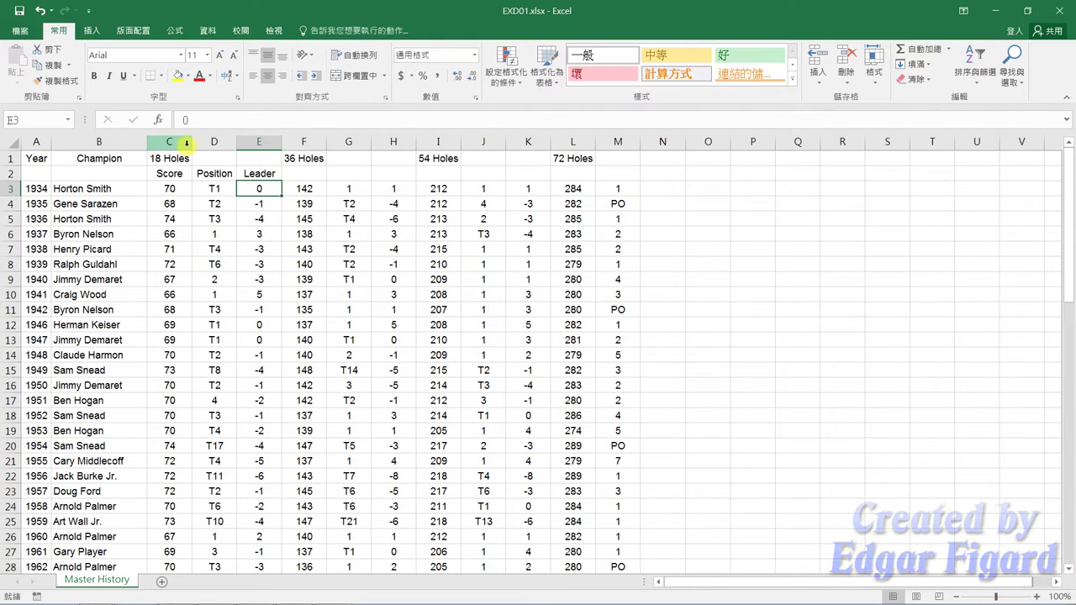
Copy the C2:E2 subheadings into F2:H2, I2:K2 and L2:N2.
left_click_drag(176, 175, 243, 173)
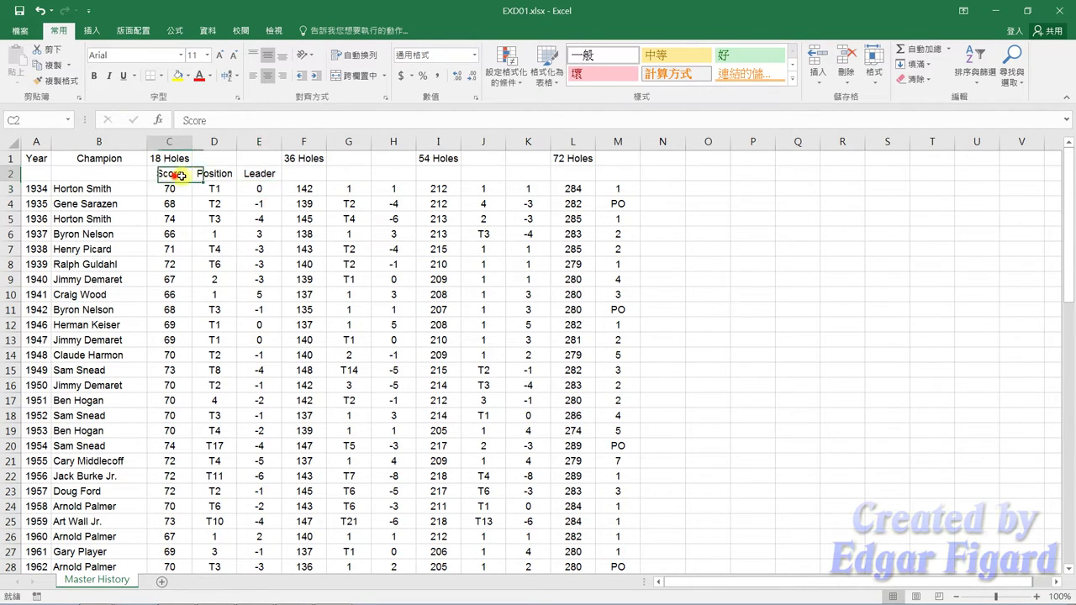
key("ctrl+c")
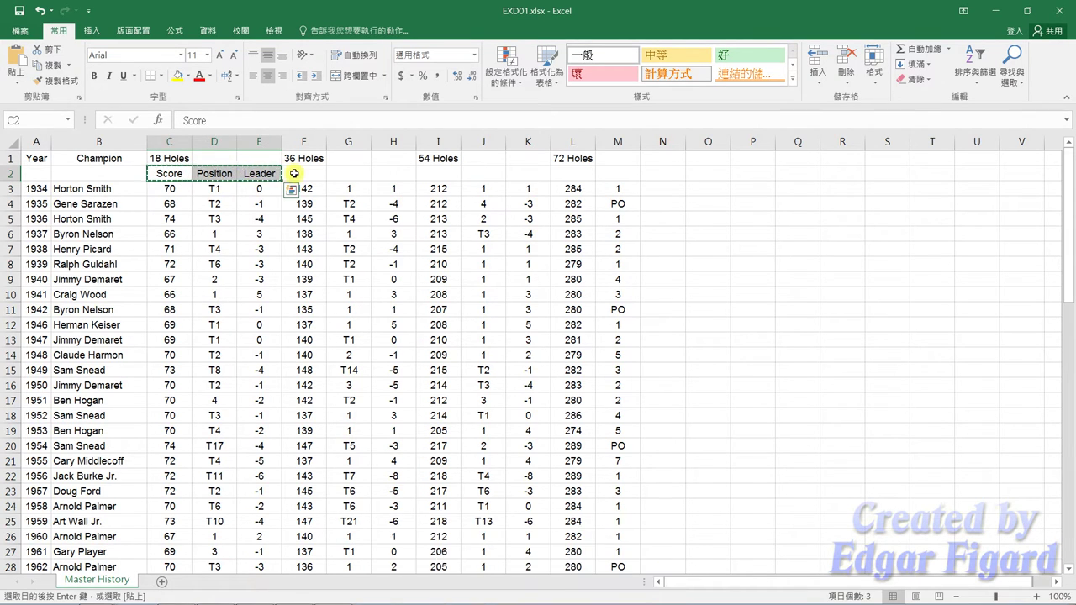
left_click(295, 173)
key("ctrl+v")
left_click(426, 173)
key("ctrl+v")
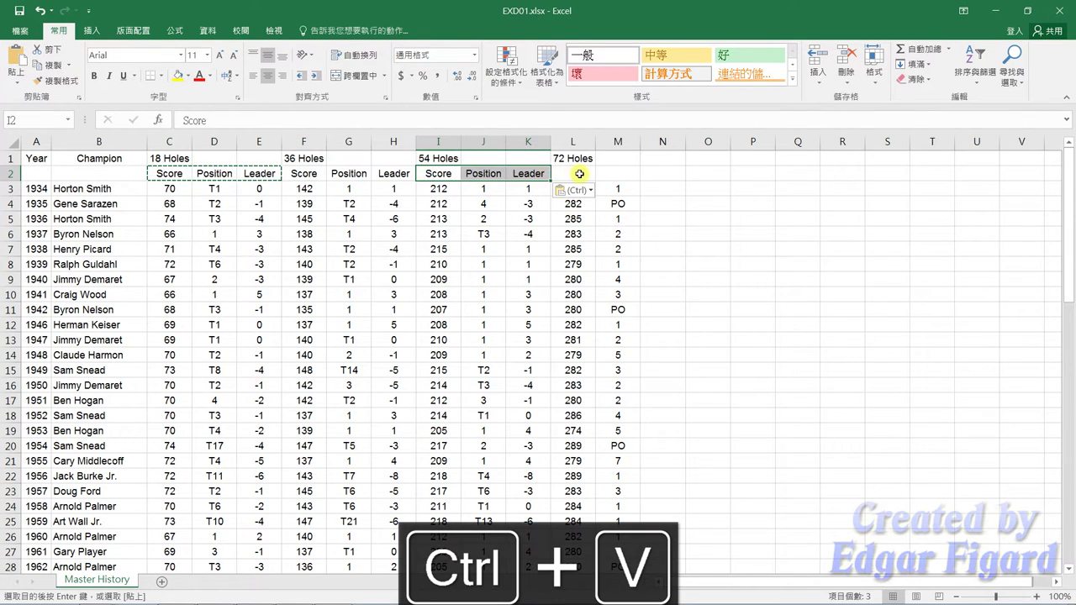
left_click(572, 174)
key("ctrl+v")
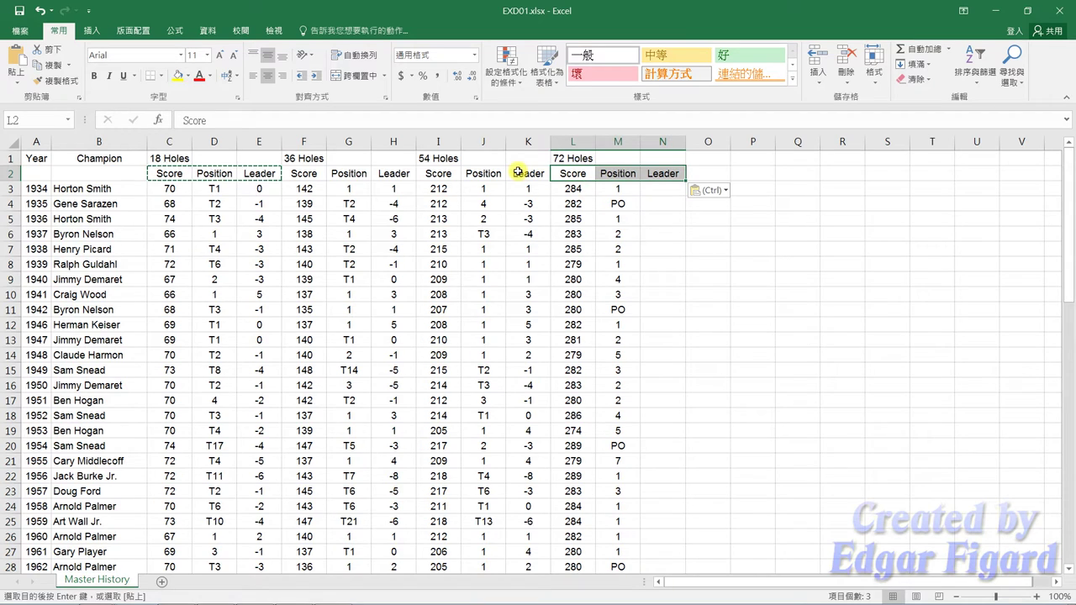
Merge A1:A2 and B1:B2, and merge-and-center the Holes titles over their three columns.
left_click(33, 158)
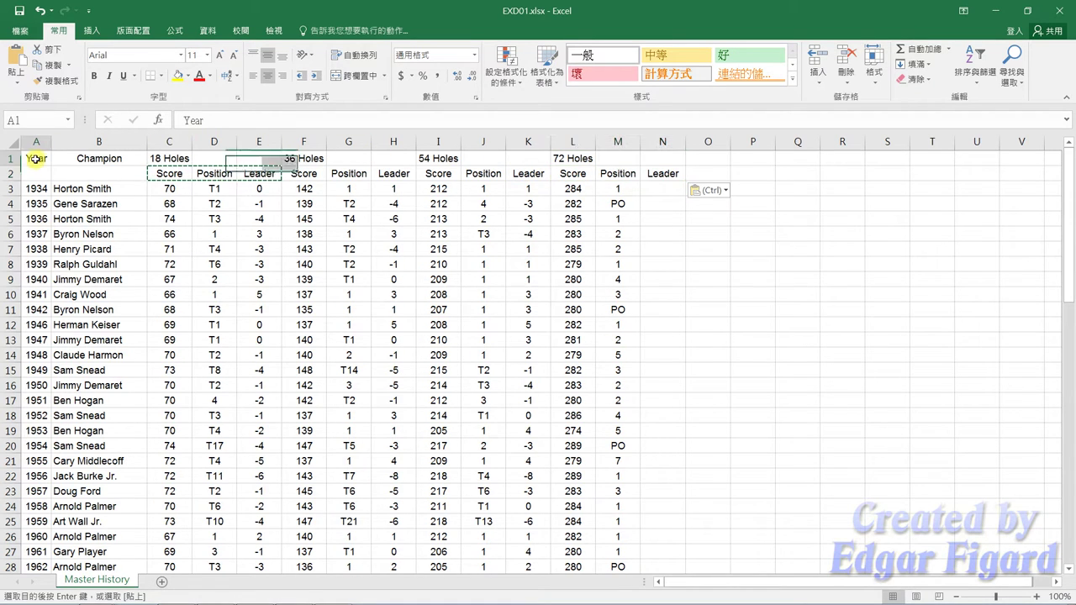
left_click(382, 75)
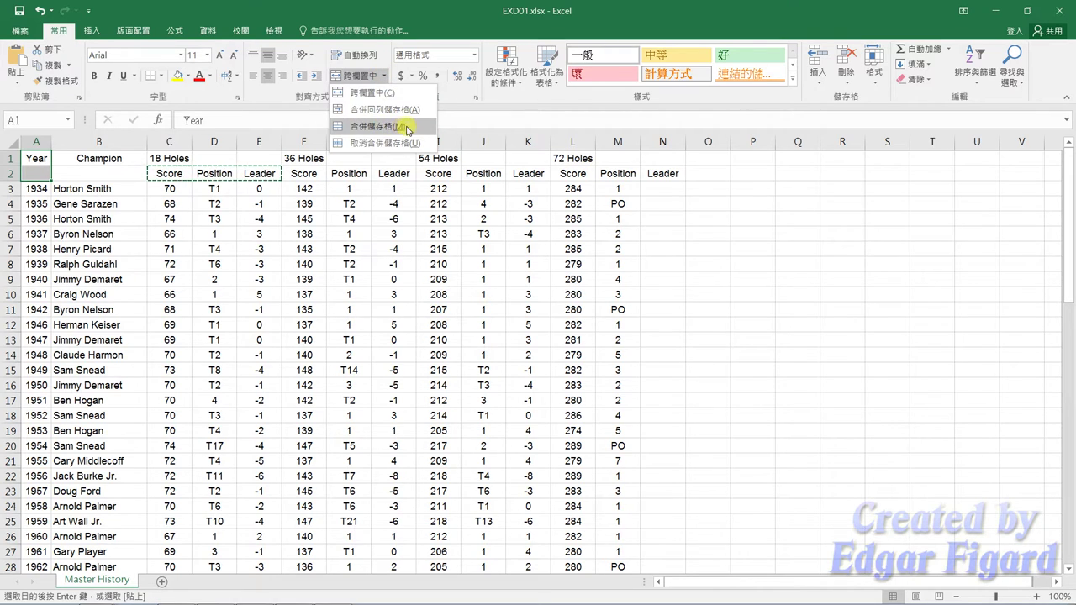
left_click(411, 130)
mouse_move(113, 159)
left_mouse_down()
mouse_move(123, 170)
mouse_move(252, 158)
left_mouse_up()
key("F4")
key("F4")
key("F4")
left_click_drag(319, 158, 643, 161)
key("F4")
key("F4")
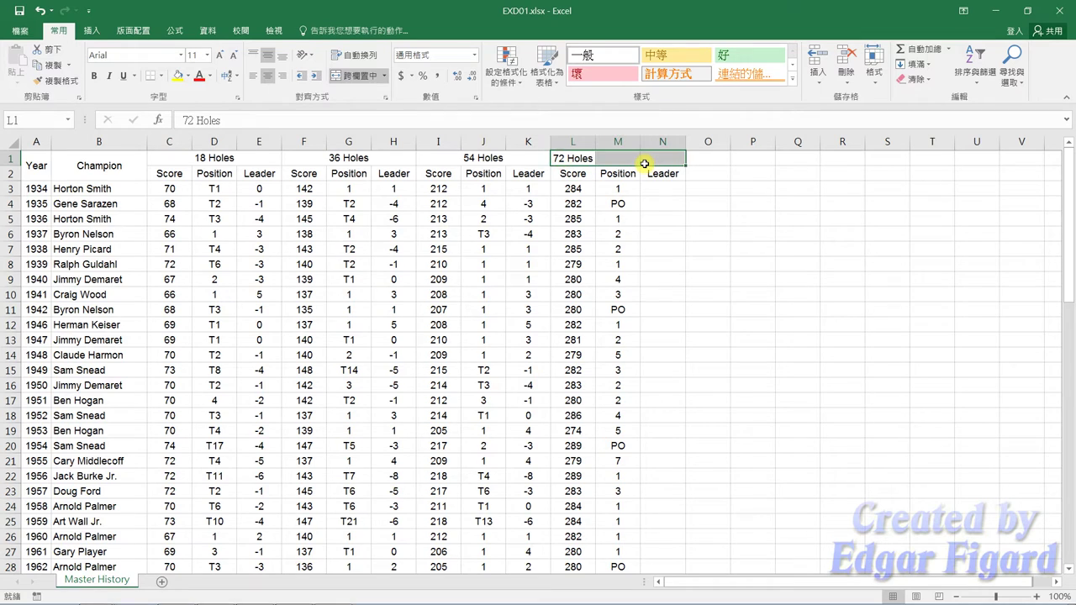
key("F4")
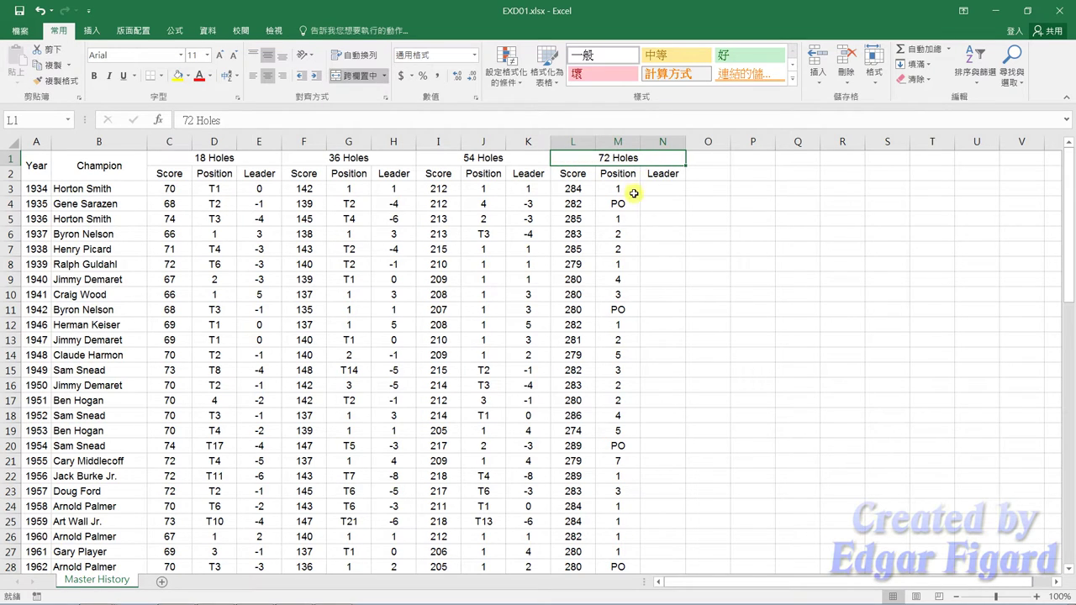
Enter =L3-72*4 in N3 and fill it down to N75.
left_click(650, 194)
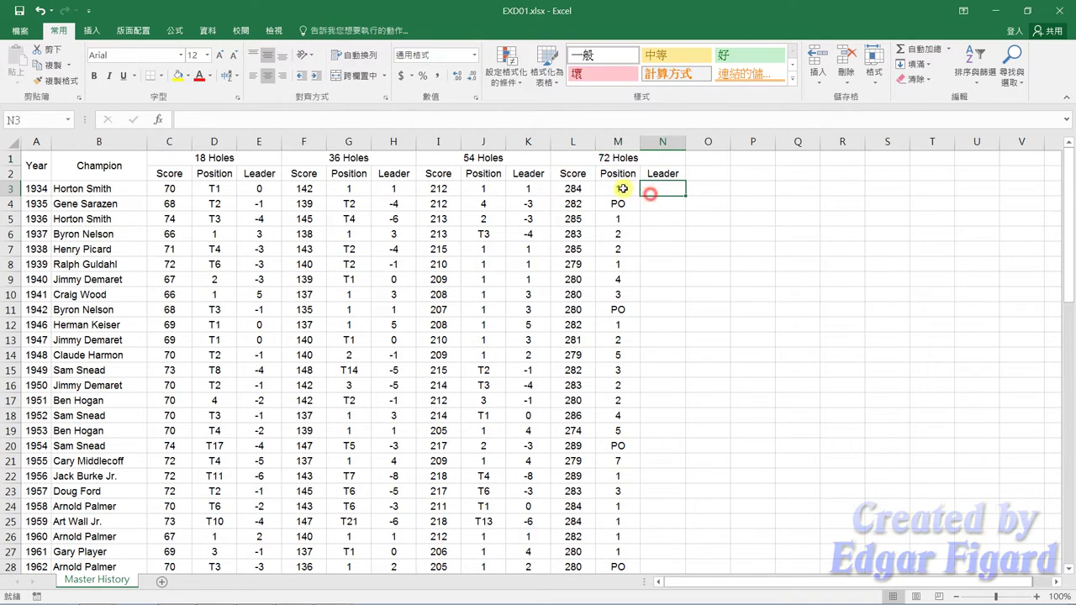
left_click(366, 119)
type("=")
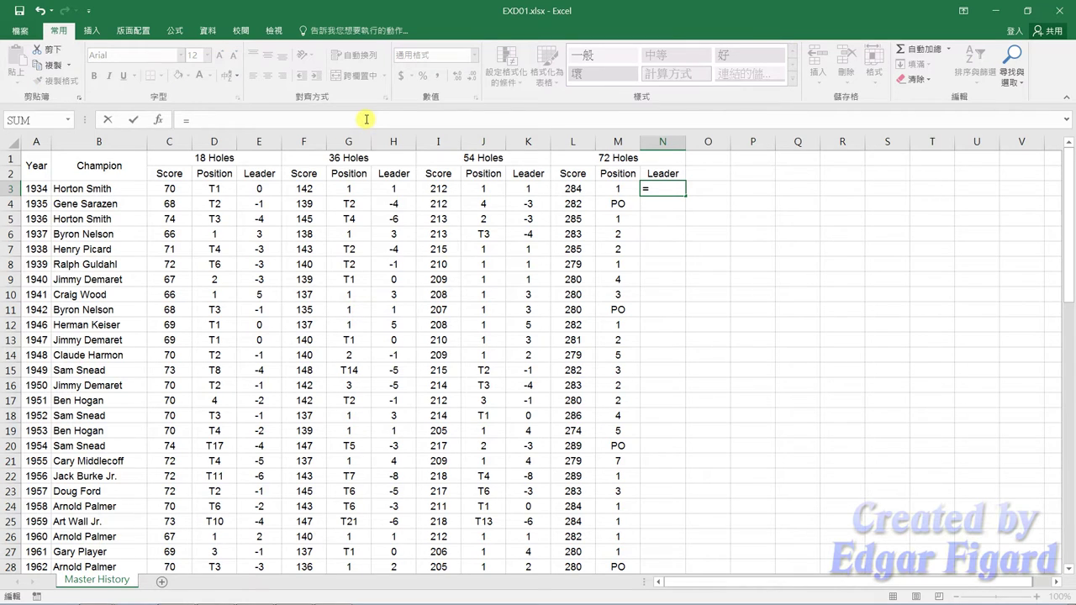
left_click(580, 188)
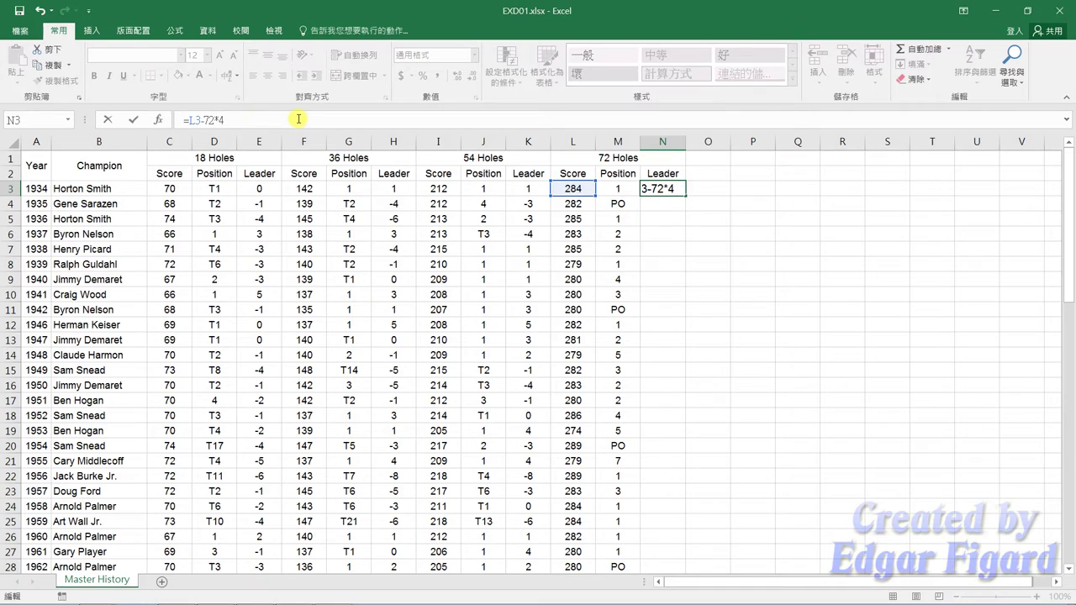
left_click_drag(243, 123, 178, 123)
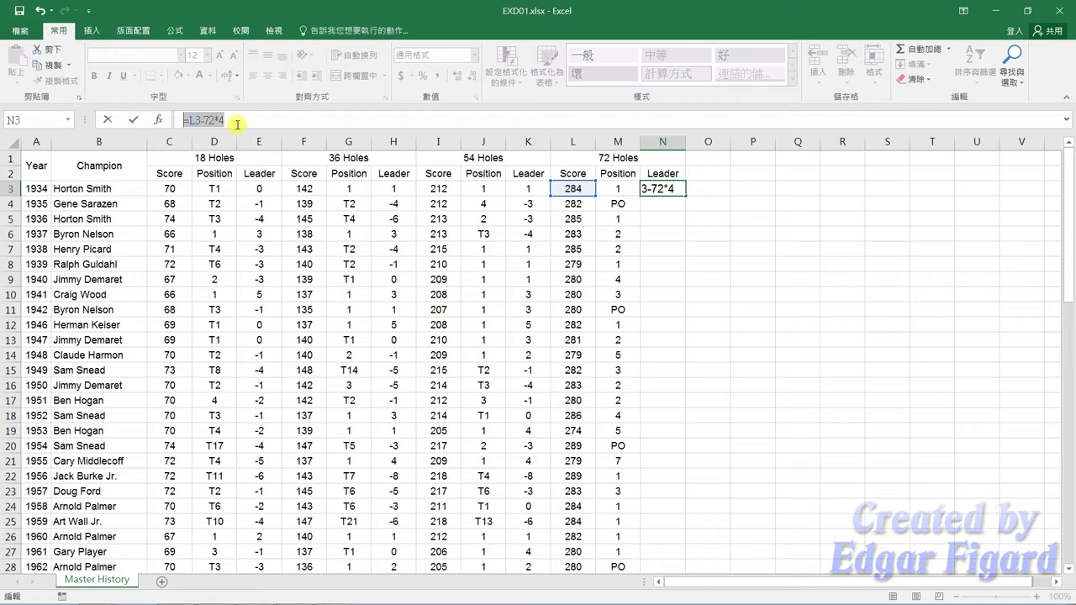
left_click(237, 125)
key("Return")
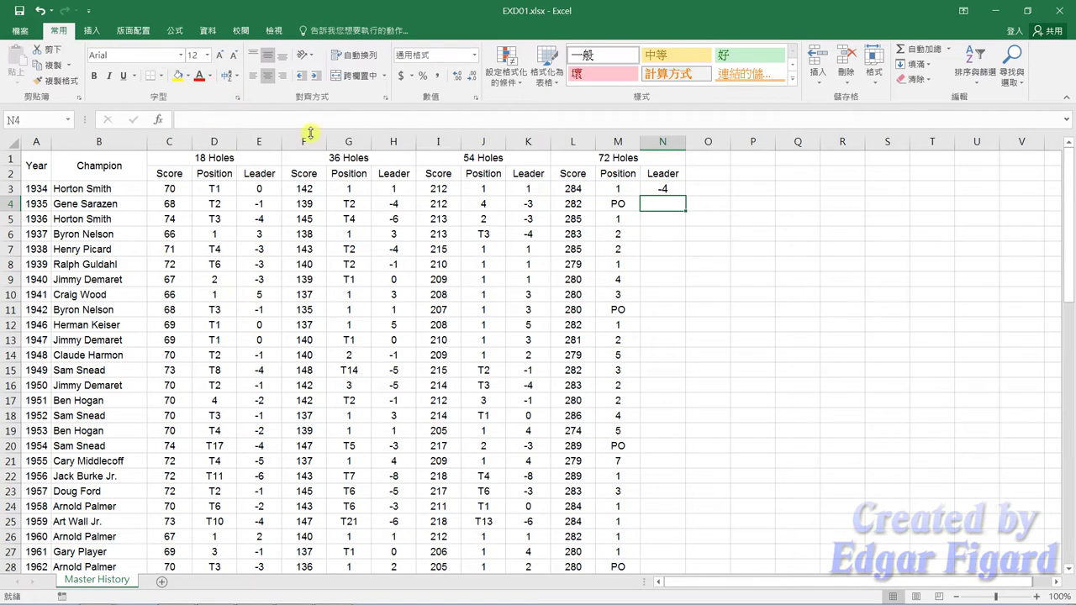
left_click(649, 184)
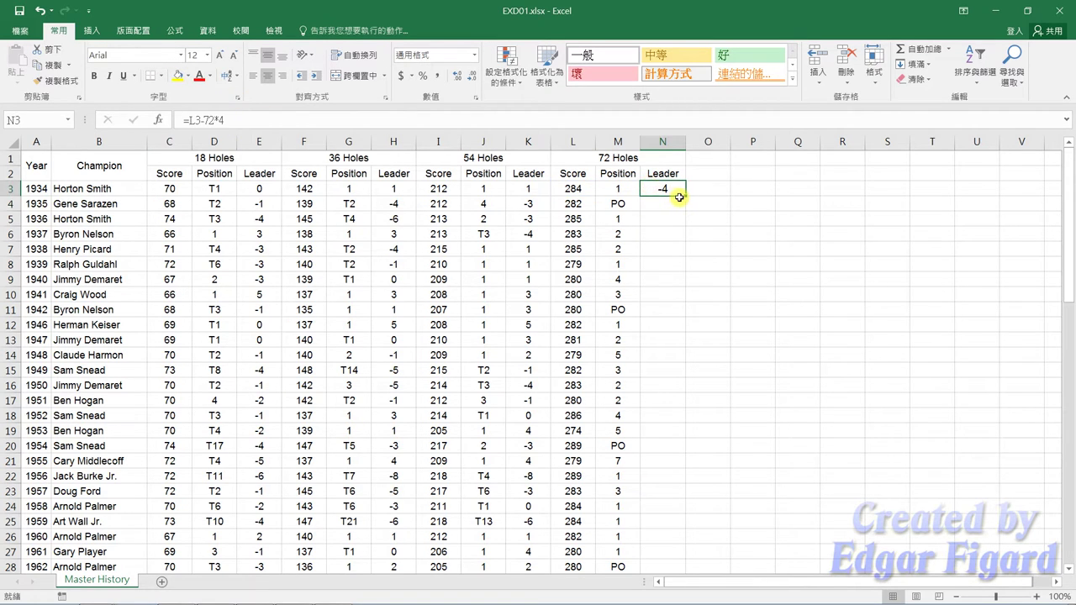
double_click(685, 195)
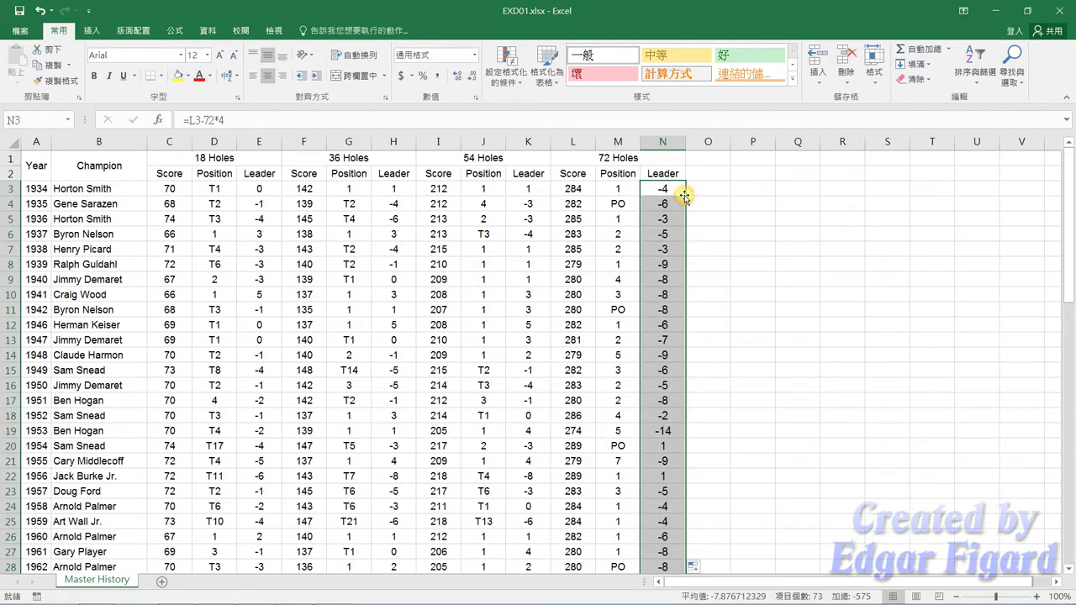
scroll(745, 320, "down", 6)
scroll(753, 315, "down", 7)
scroll(757, 307, "down", 9)
scroll(758, 302, "up", 6)
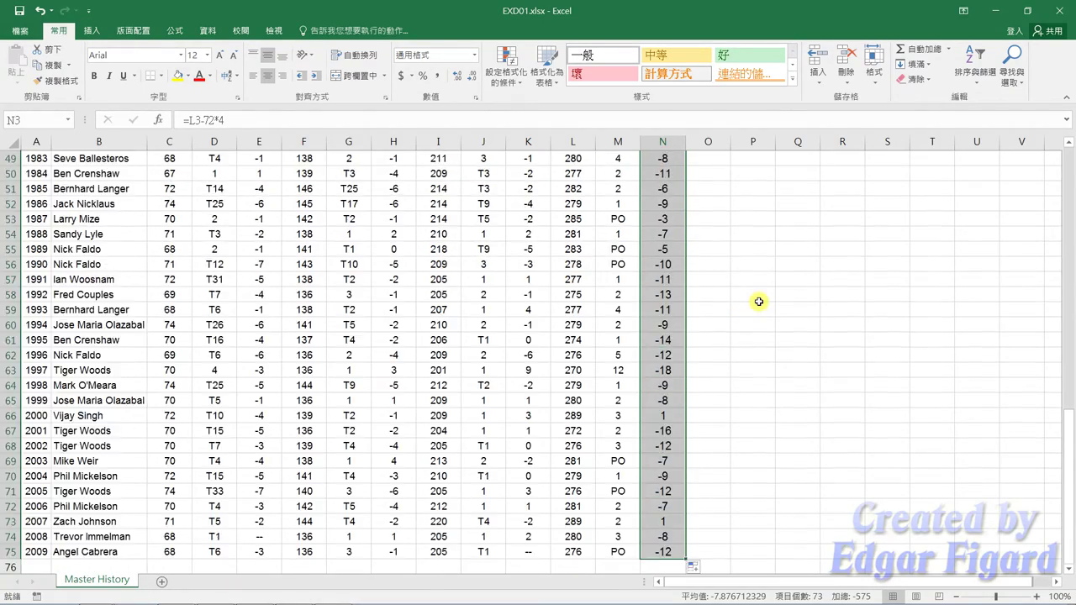
scroll(759, 302, "up", 11)
scroll(758, 302, "up", 5)
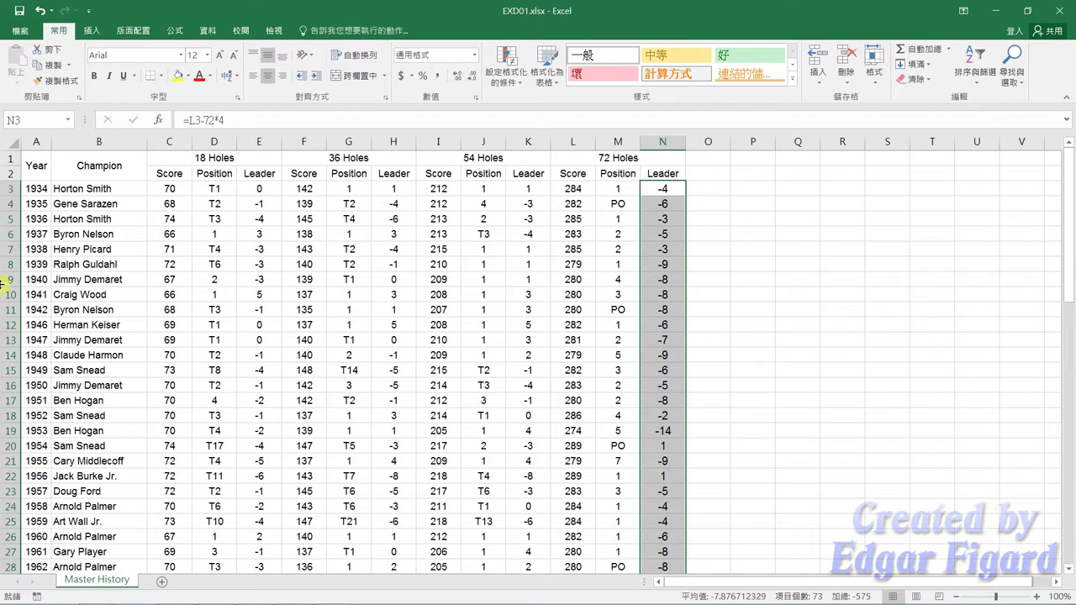
Change the row height of the sheet's rows from 16.2 to 25.
left_click_drag(6, 157, 6, 592)
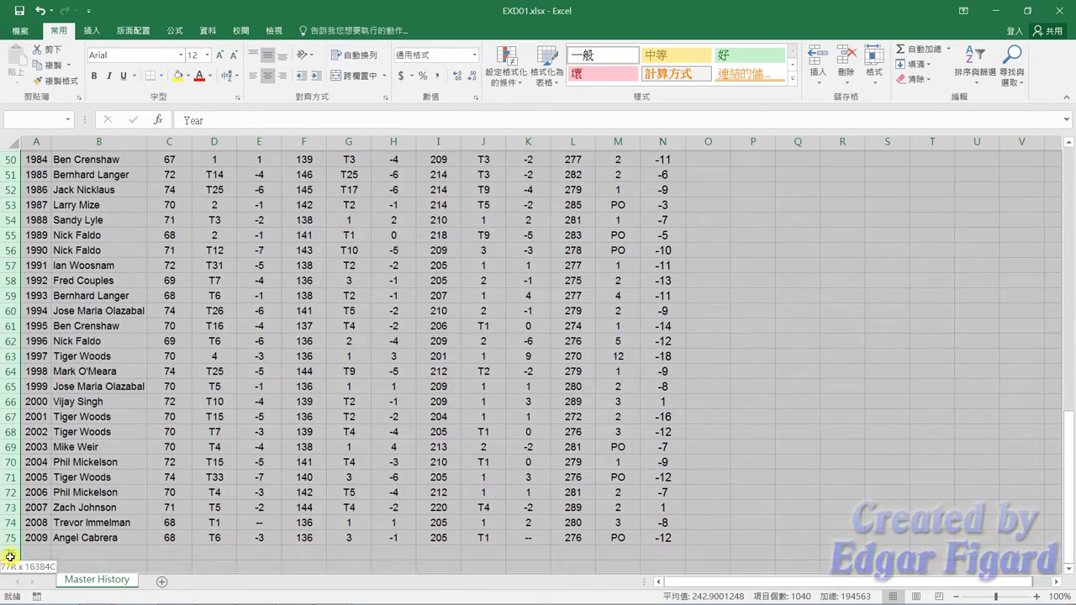
left_click_drag(6, 592, 11, 536)
right_click(11, 535)
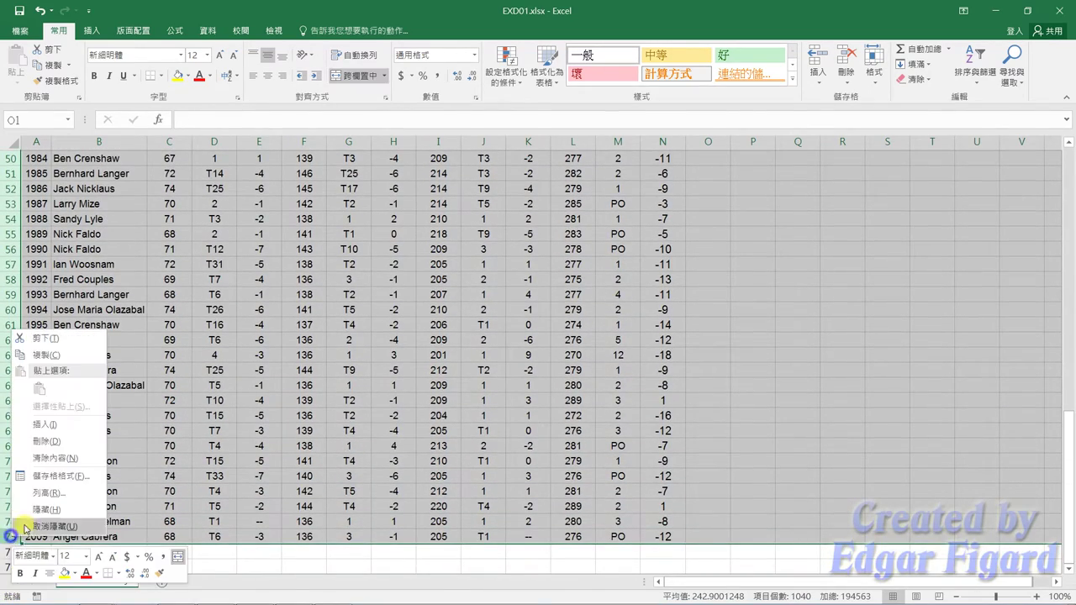
left_click(77, 496)
left_click(92, 483)
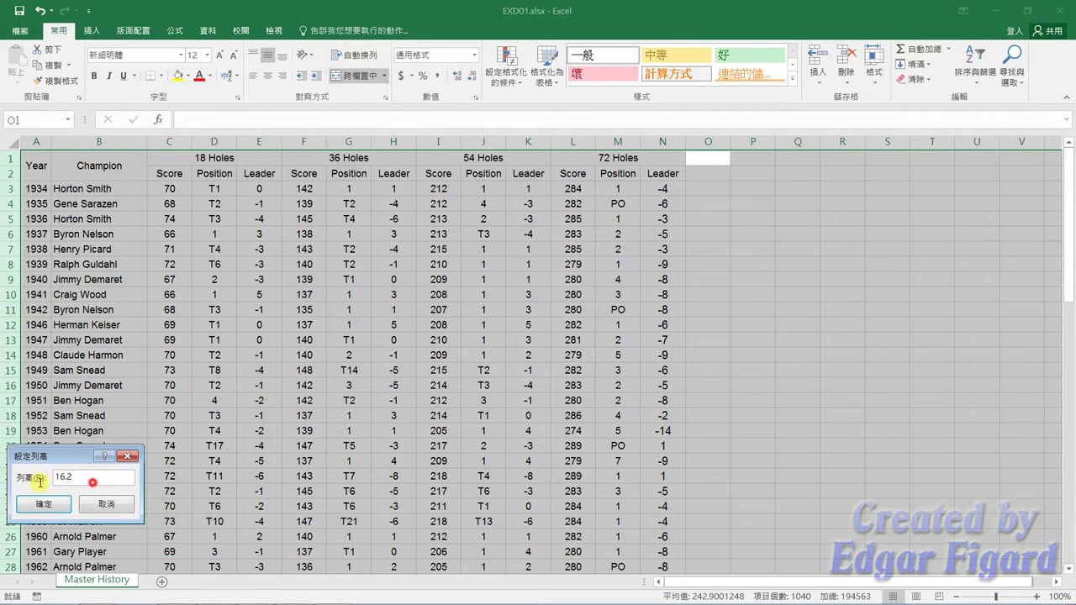
double_click(80, 473)
mouse_move(88, 455)
left_mouse_down()
mouse_move(376, 247)
mouse_move(331, 263)
left_mouse_up()
type("25")
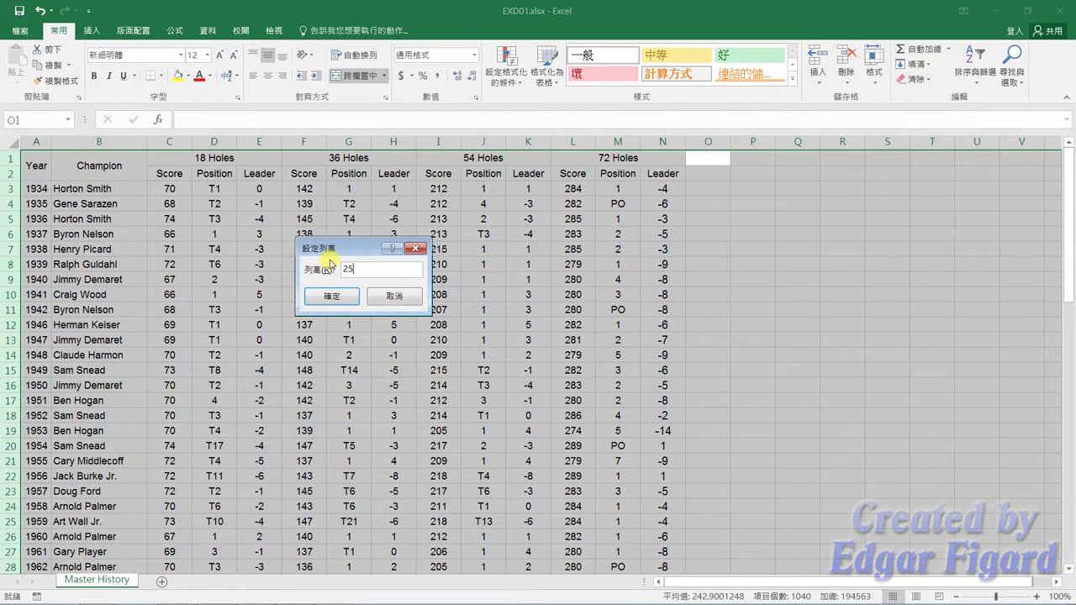
left_click(344, 294)
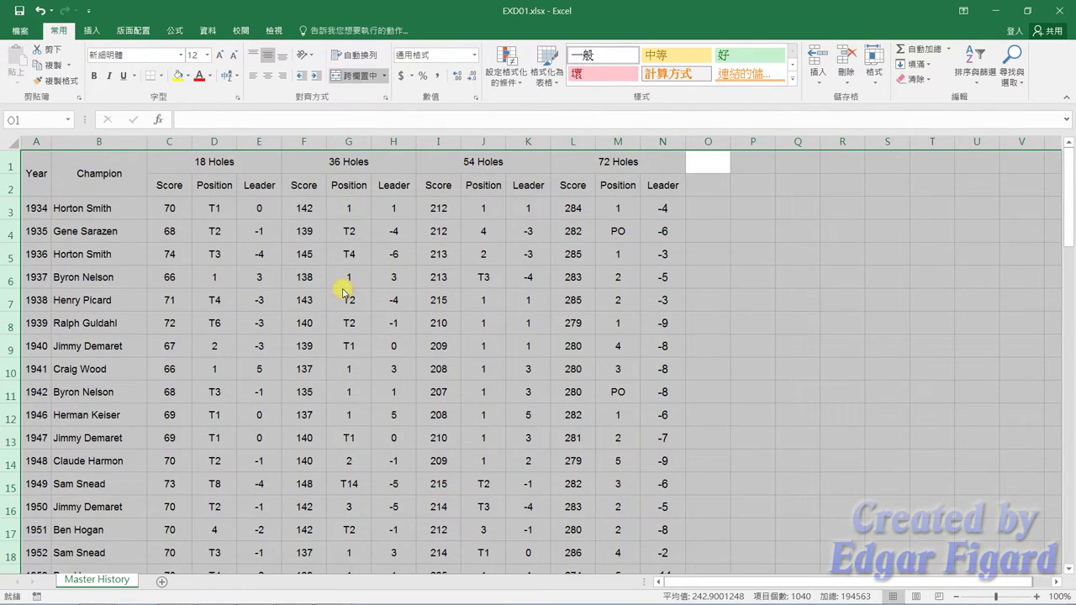
left_click(357, 234)
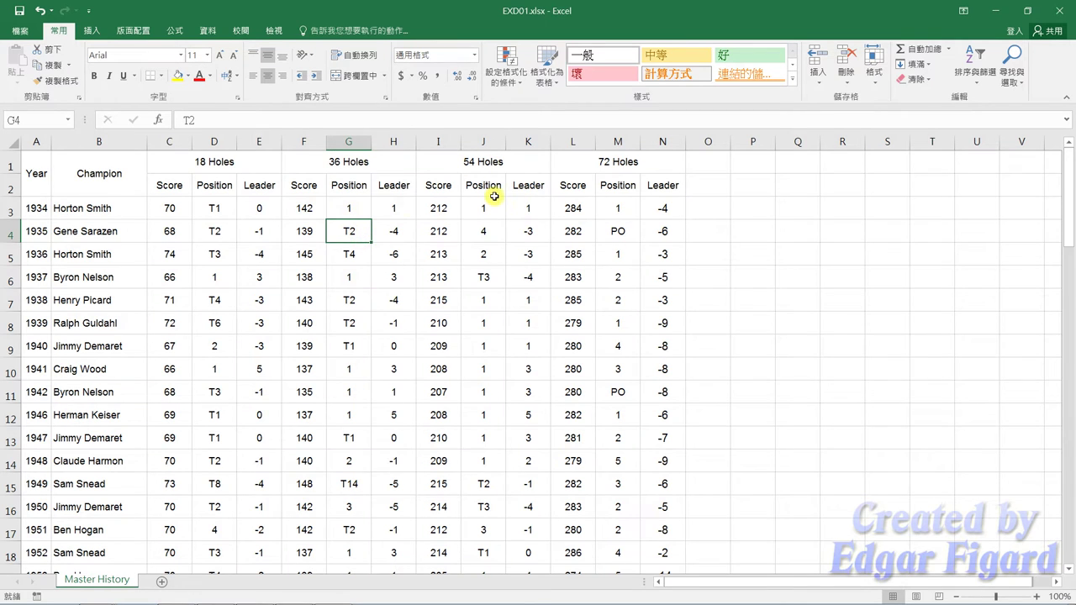
Apply outline and inside borders to the whole table A1:N75.
left_click(38, 174)
mouse_move(120, 188)
left_mouse_down()
mouse_move(372, 602)
mouse_move(654, 533)
left_mouse_up()
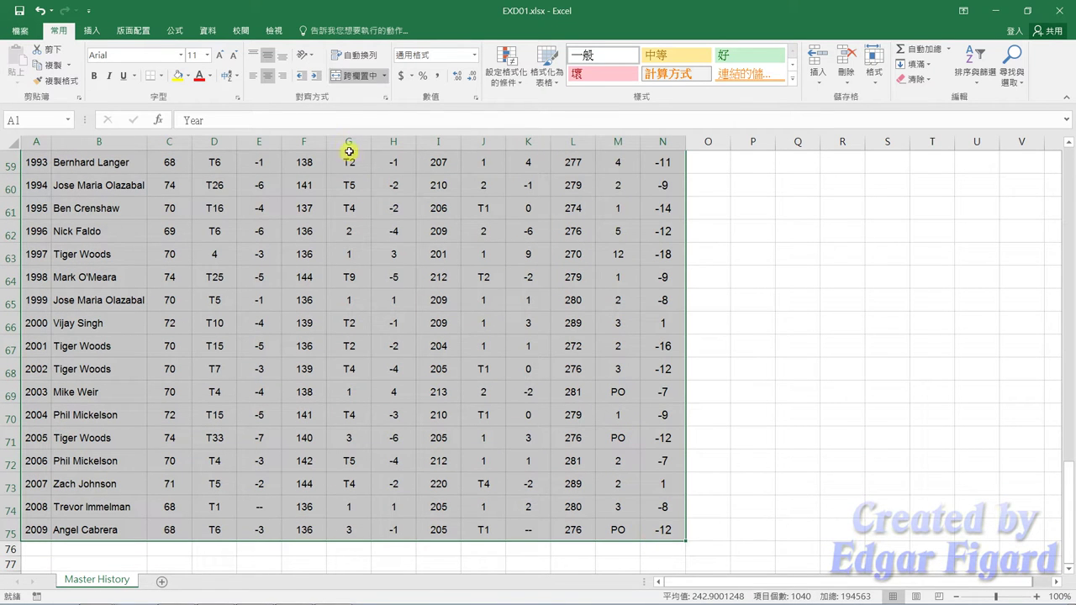
left_click(164, 79)
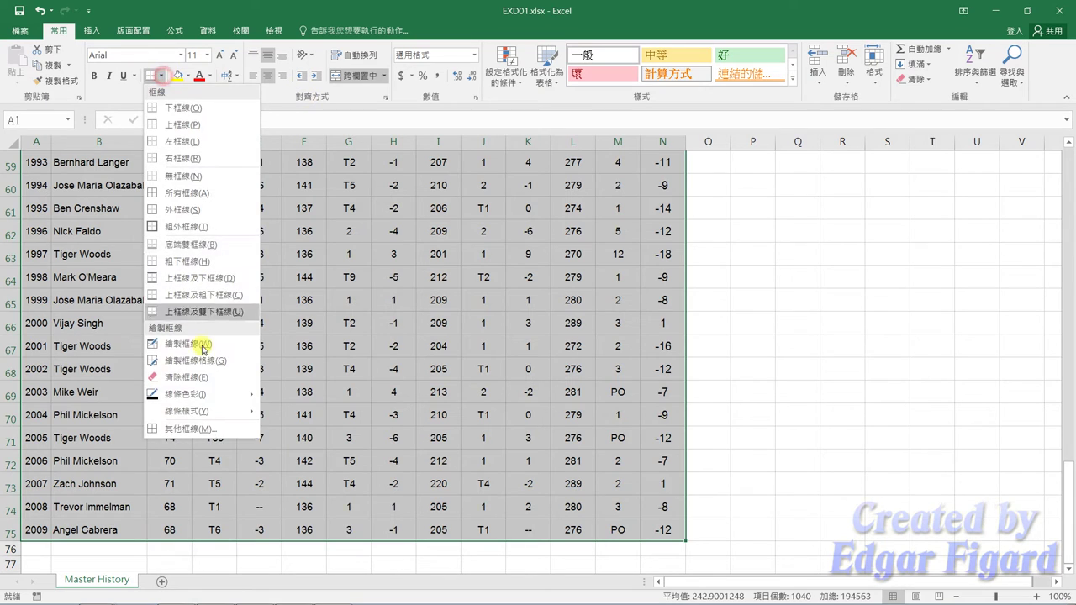
left_click(194, 423)
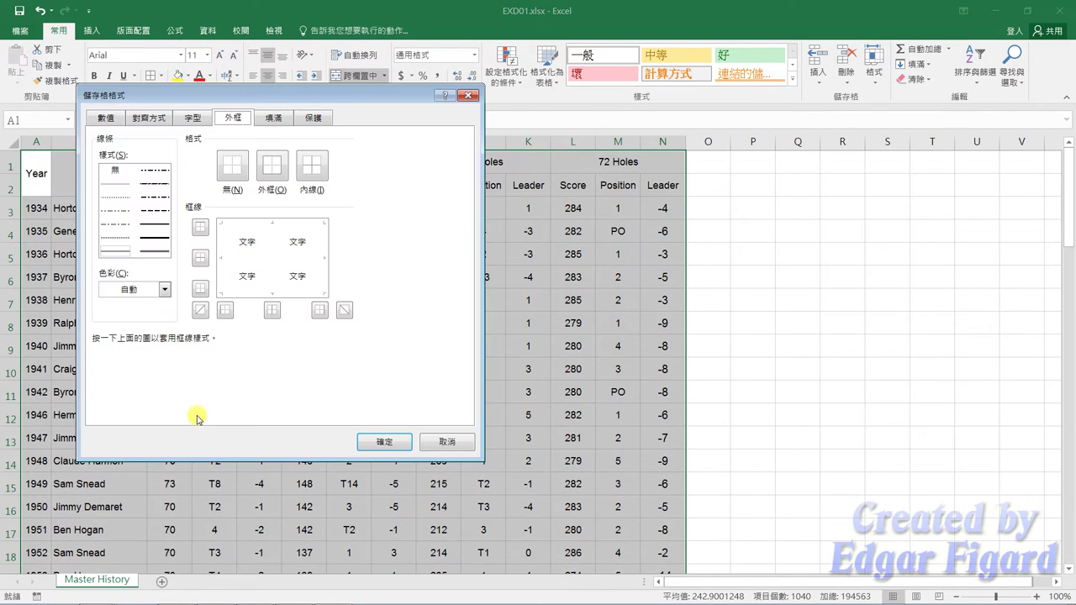
left_click(312, 165)
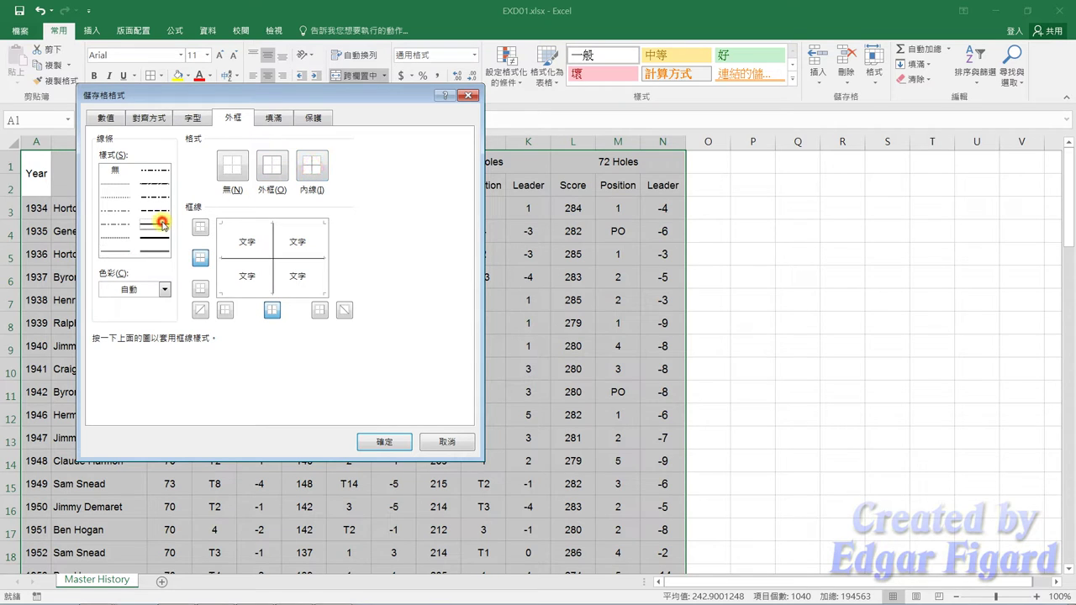
left_click(270, 170)
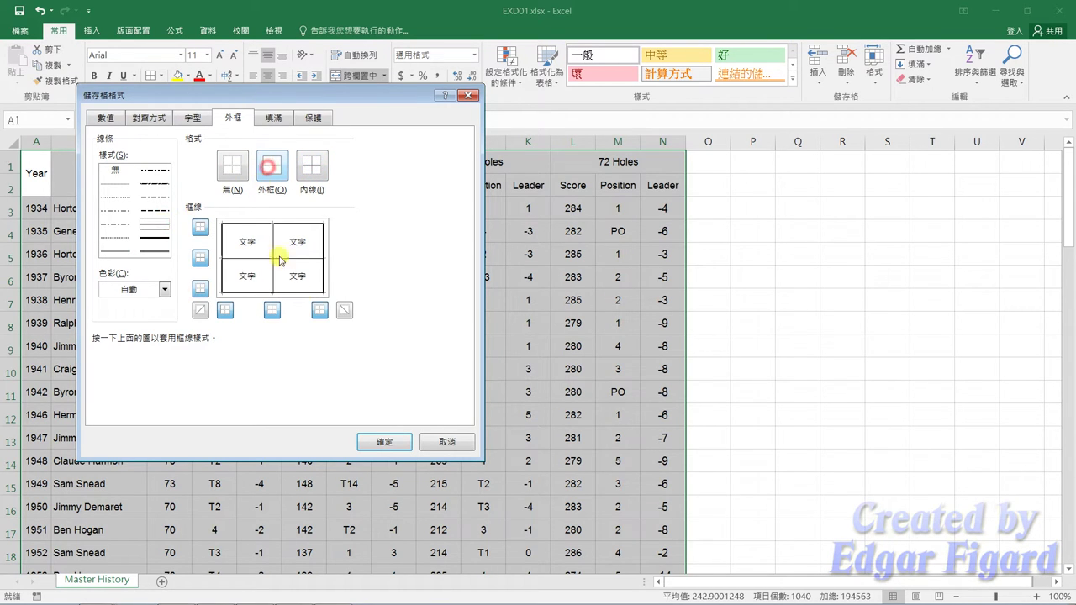
left_click(375, 441)
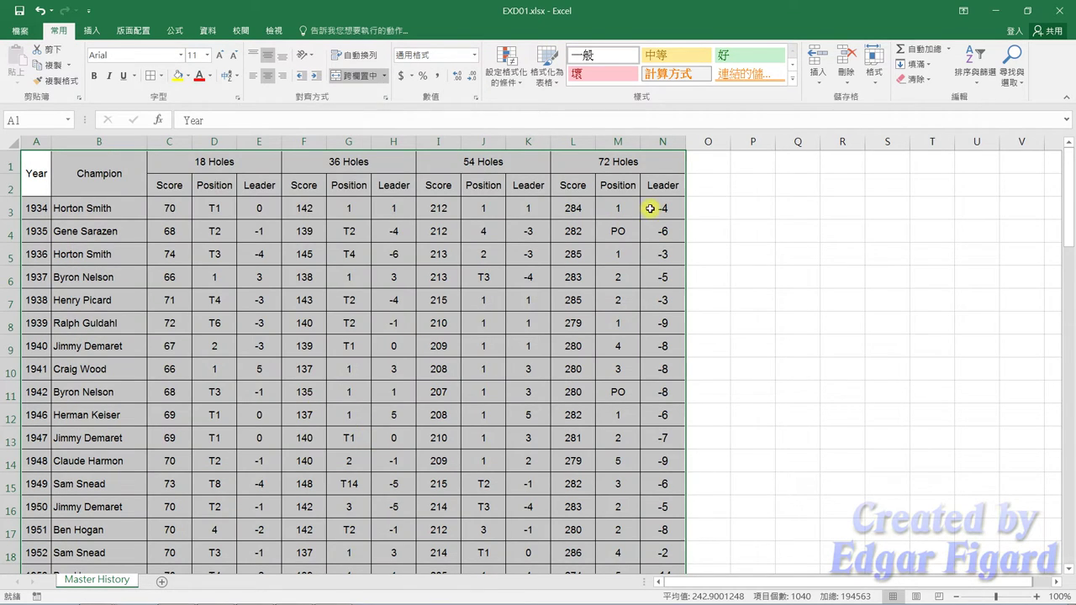
left_click_drag(651, 208, 36, 208)
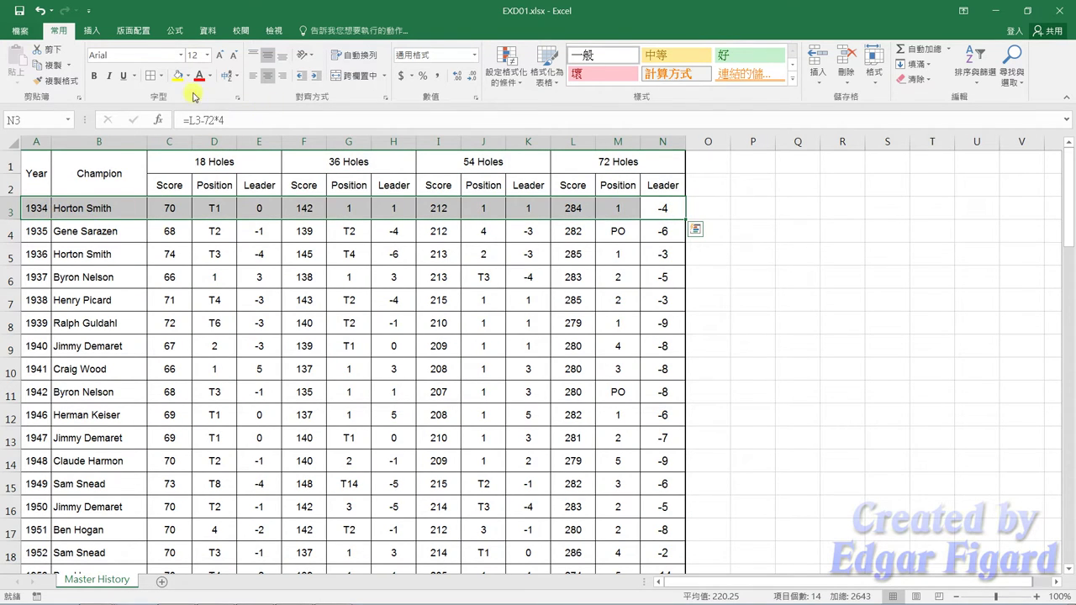
Add a double-line top border to the 1934 row A3:N3.
left_click(164, 76)
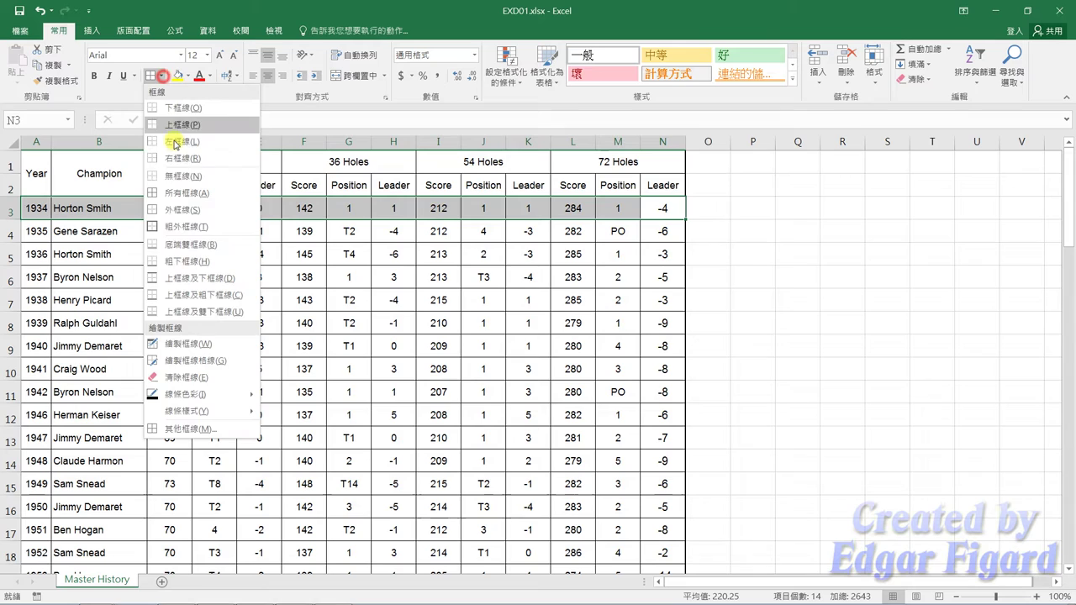
left_click(184, 422)
left_click(156, 251)
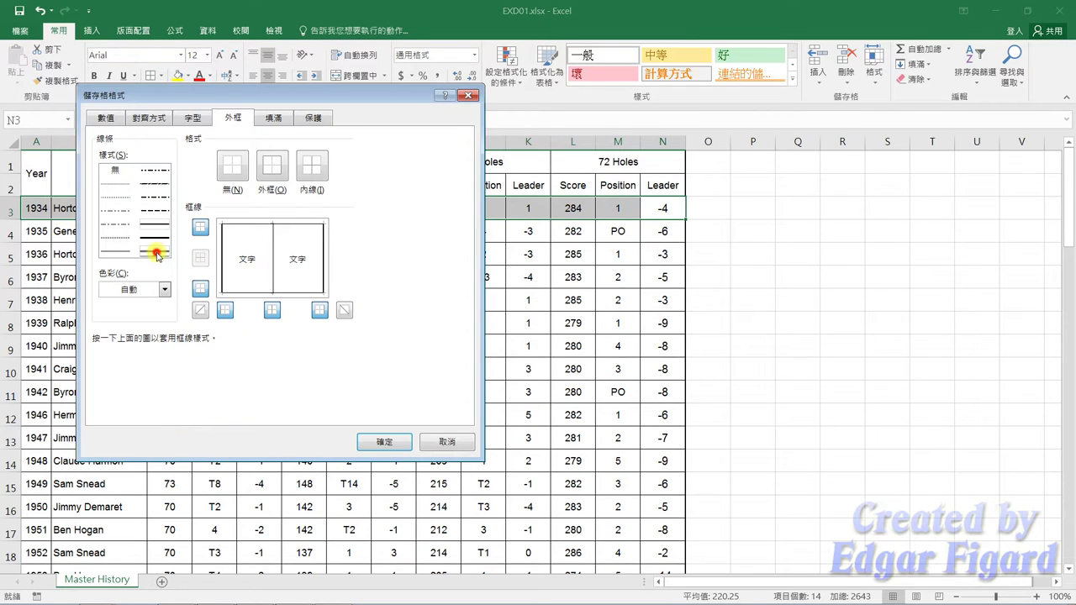
left_click(200, 227)
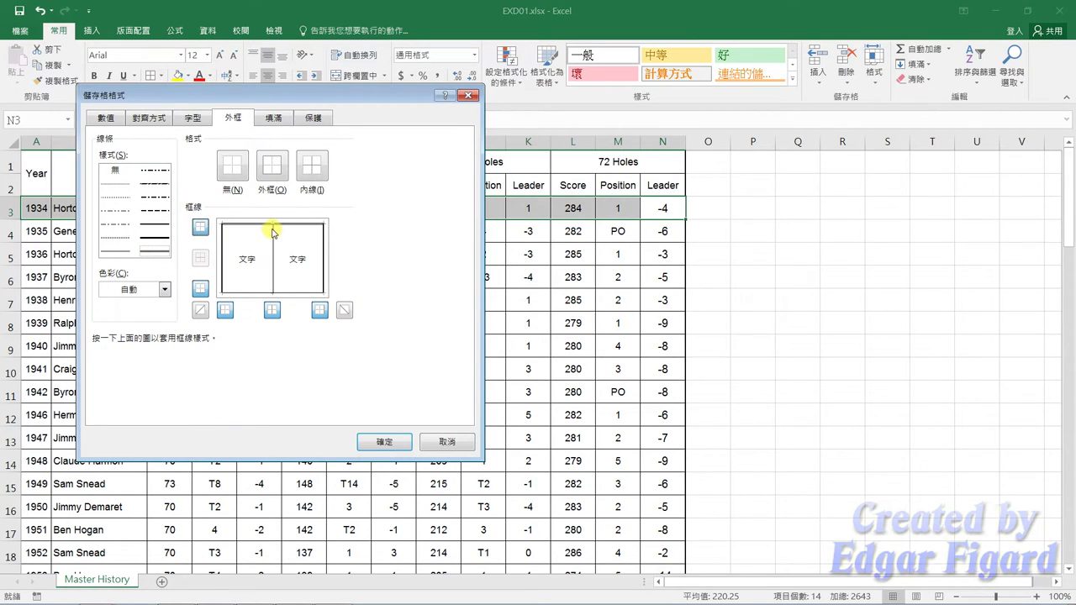
left_click(391, 443)
left_click(391, 352)
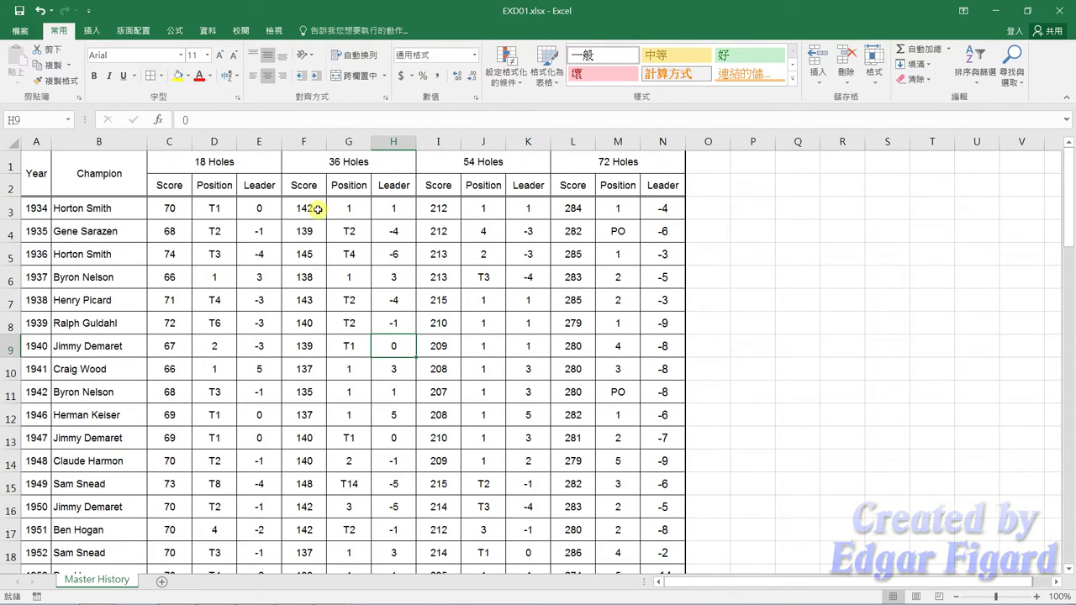
left_click(253, 202)
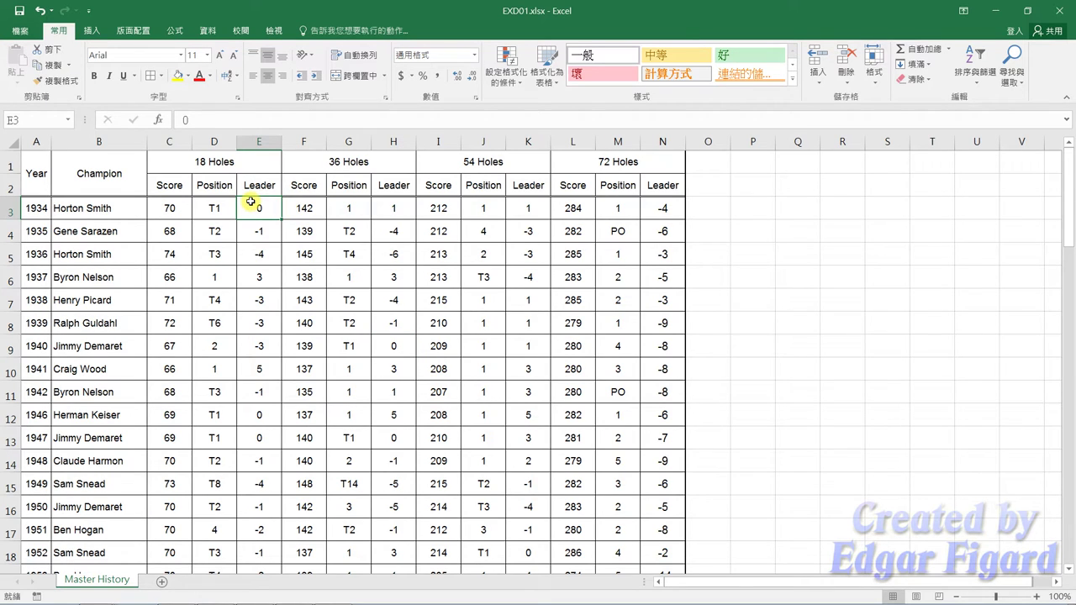
key("ctrl+shift+Down")
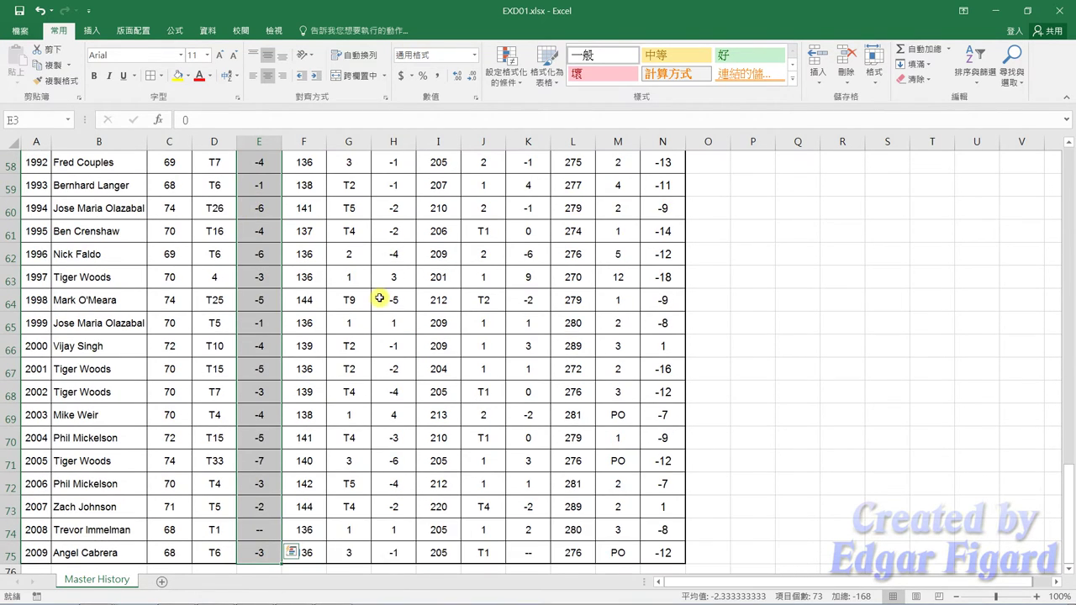
Add the 36 and 54 Holes Leader columns H3:H75 and K3:K75 to the selection.
scroll(391, 276, "up", 9)
scroll(391, 277, "up", 2)
scroll(391, 277, "up", 7)
scroll(391, 277, "up", 1)
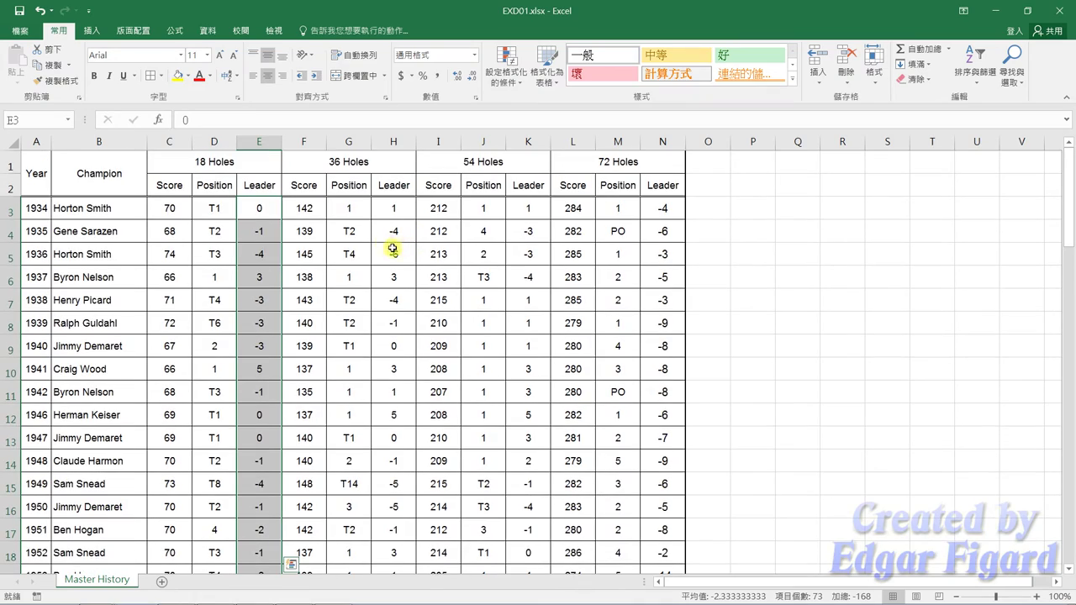
left_click(403, 203, "ctrl")
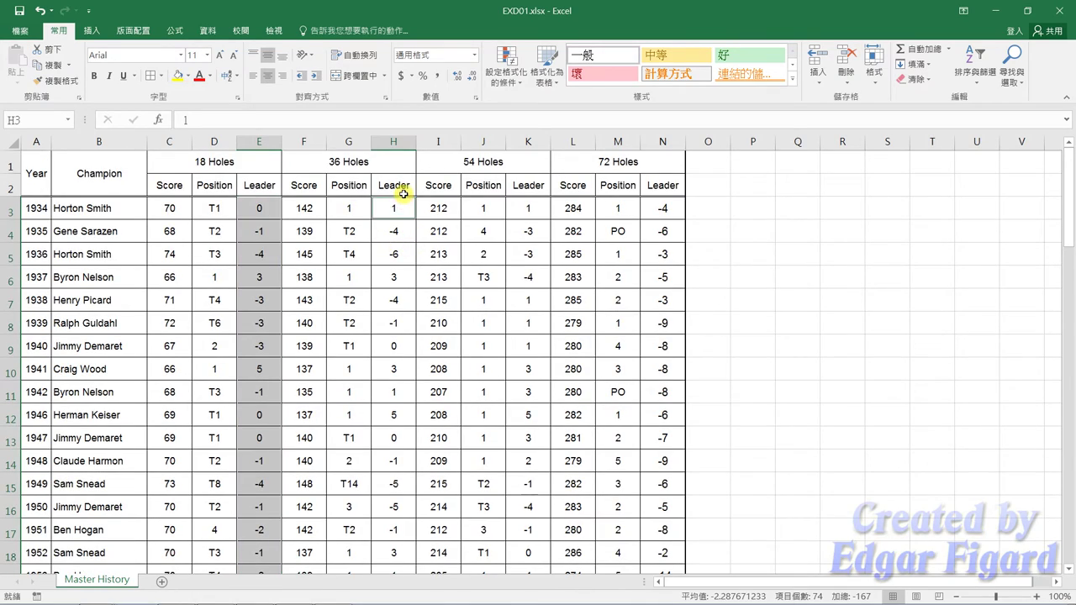
key("ctrl+shift+Down")
scroll(423, 300, "up", 4)
scroll(457, 280, "up", 9)
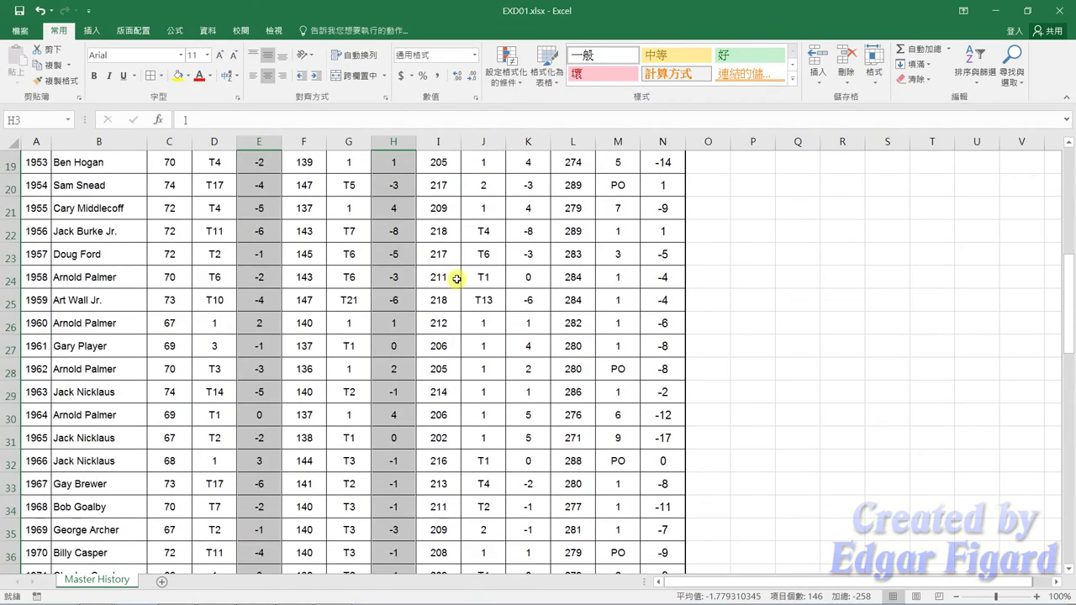
scroll(457, 279, "up", 5)
scroll(483, 266, "up", 1)
left_click(544, 208, "ctrl")
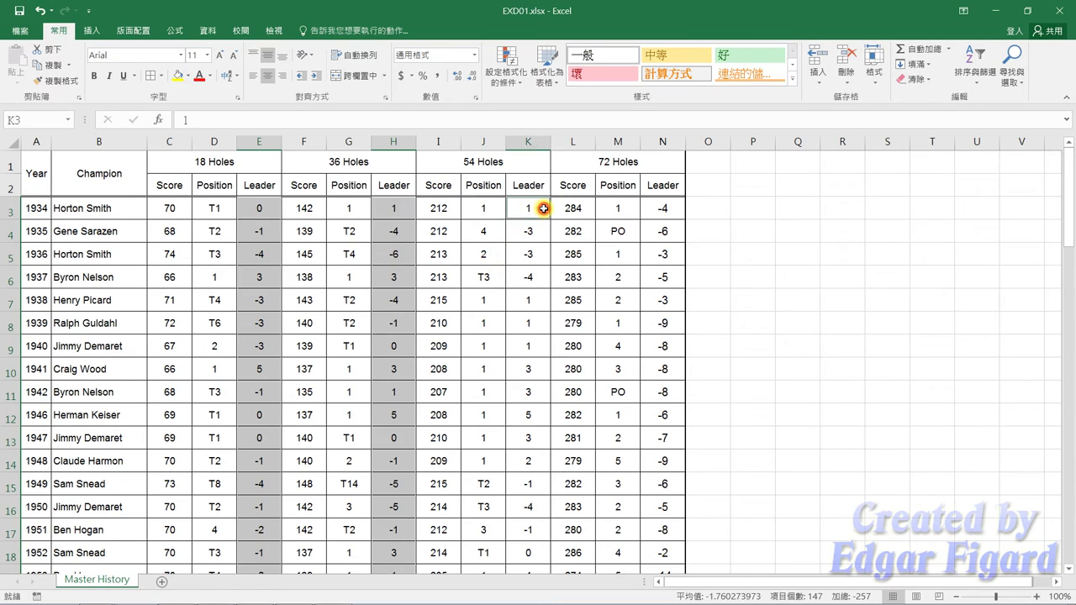
key("ctrl+shift+Down")
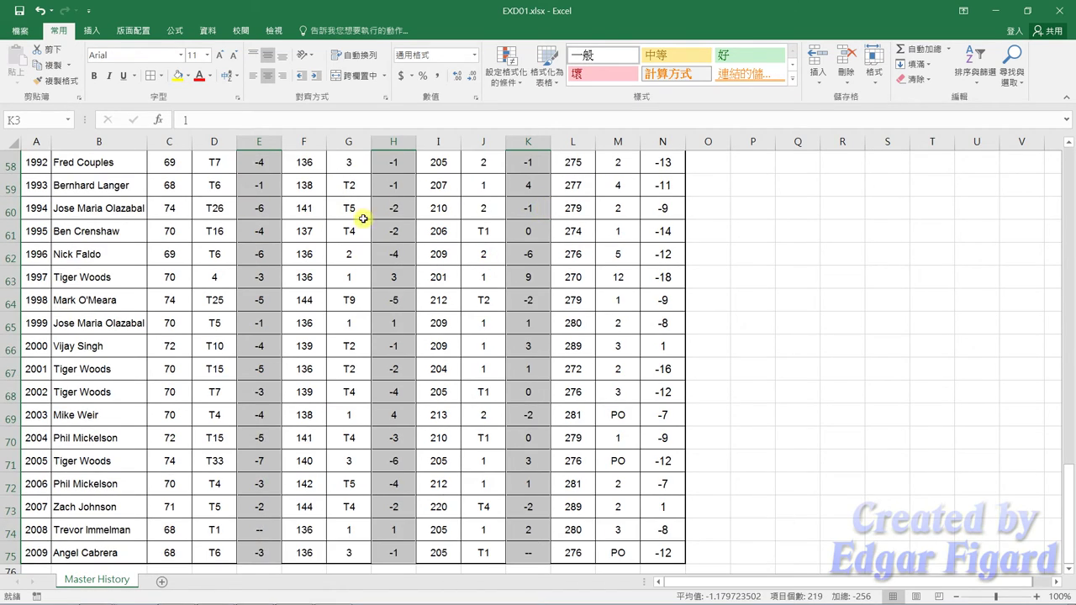
scroll(484, 211, "up", 4)
scroll(484, 211, "up", 9)
scroll(484, 211, "up", 4)
scroll(488, 211, "up", 3)
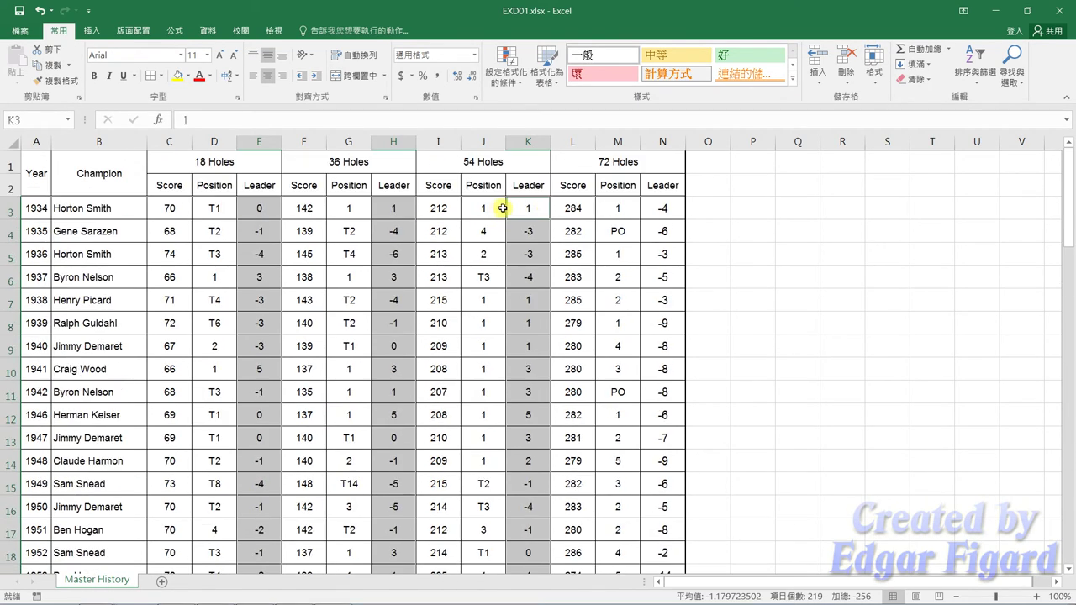
Apply the 4-bar rating icon set to the selected Leader columns.
left_click(507, 67)
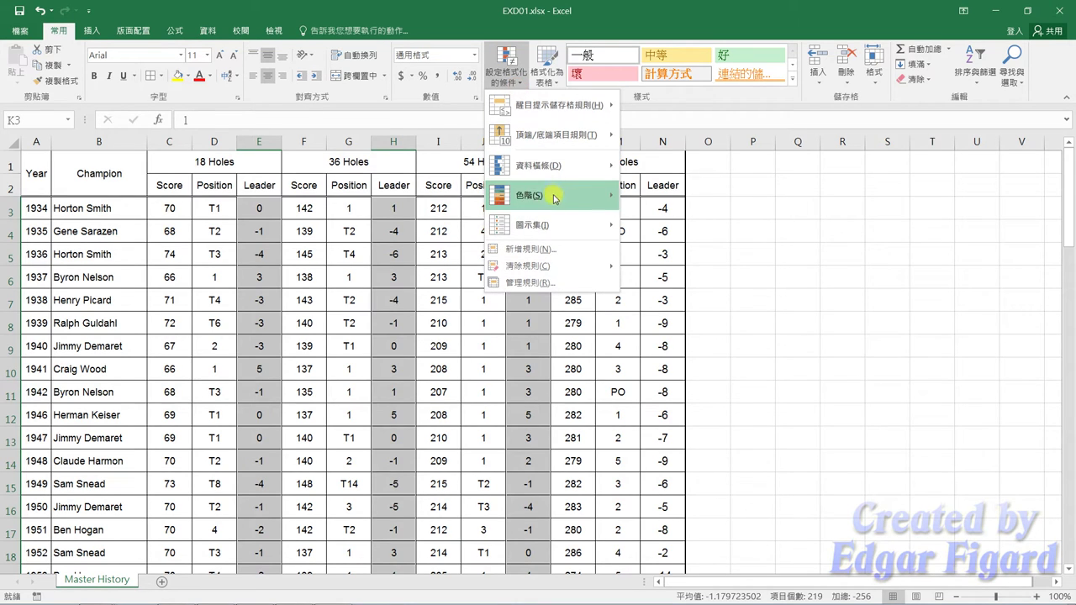
mouse_move(558, 219)
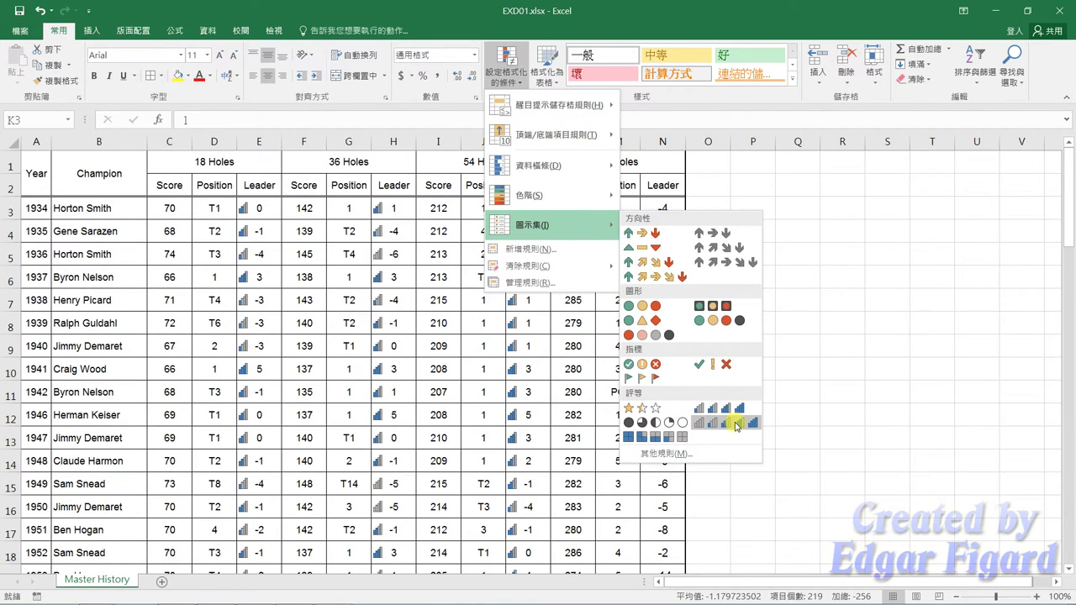
left_click(730, 423)
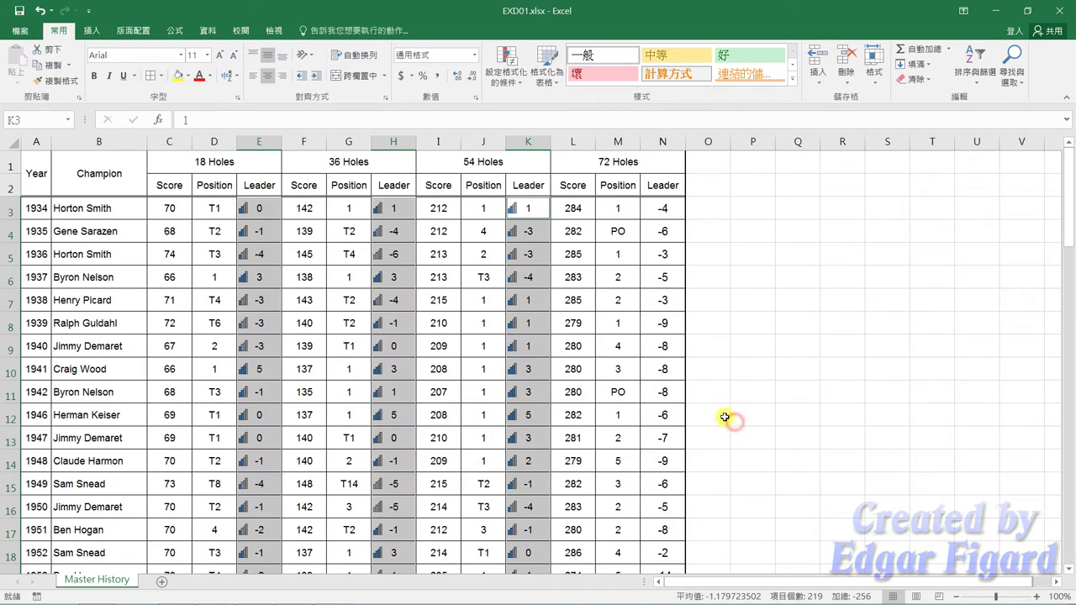
left_click(663, 211)
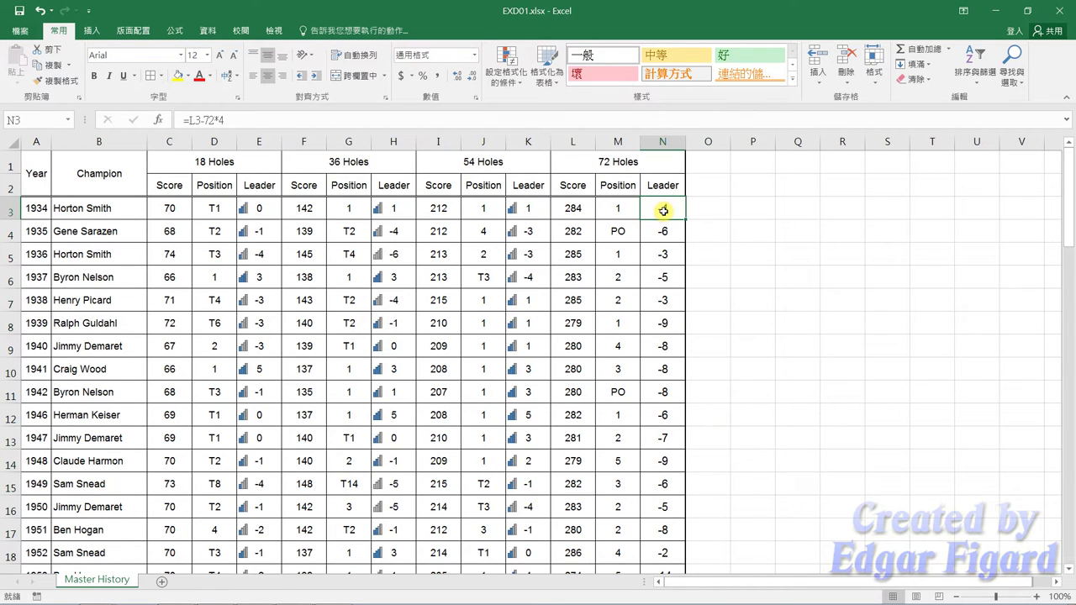
Start a new icon-set rule with three flags for the 72 Holes Leader column N3:N75.
key("ctrl+shift+Down")
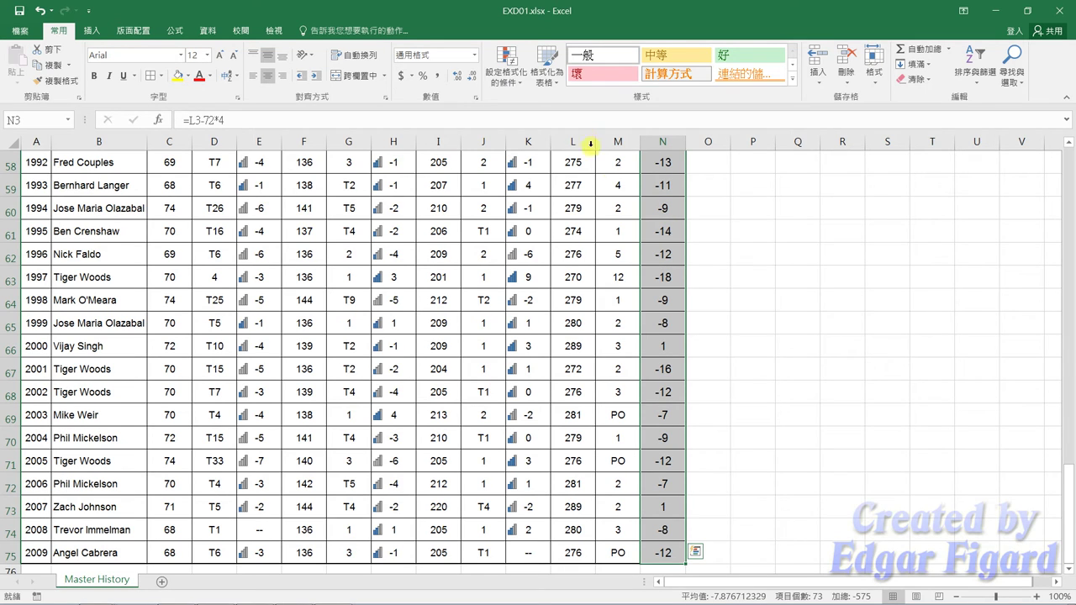
left_click(520, 82)
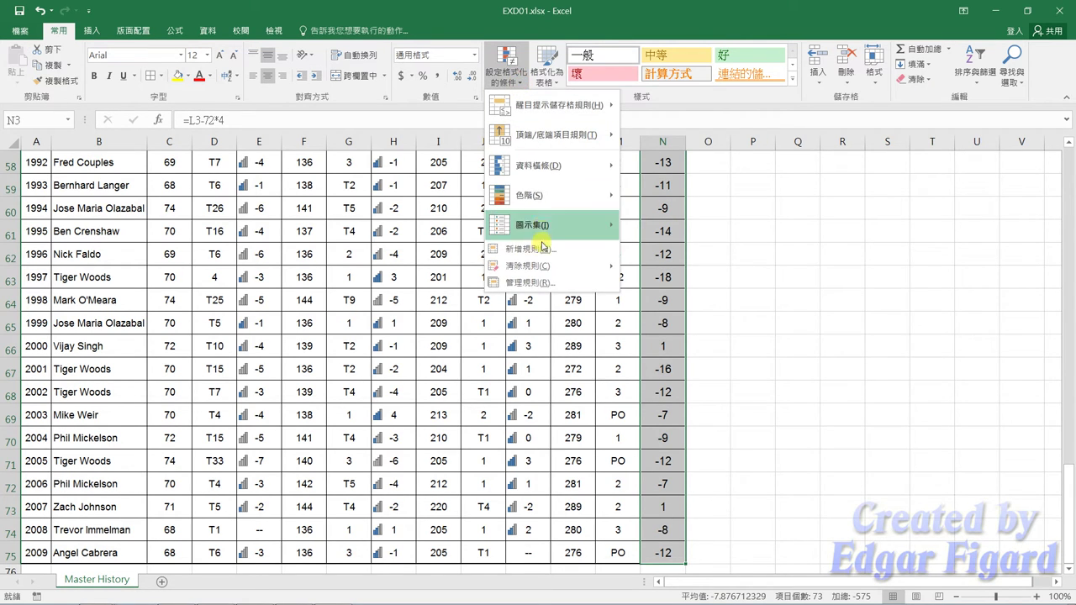
left_click(536, 284)
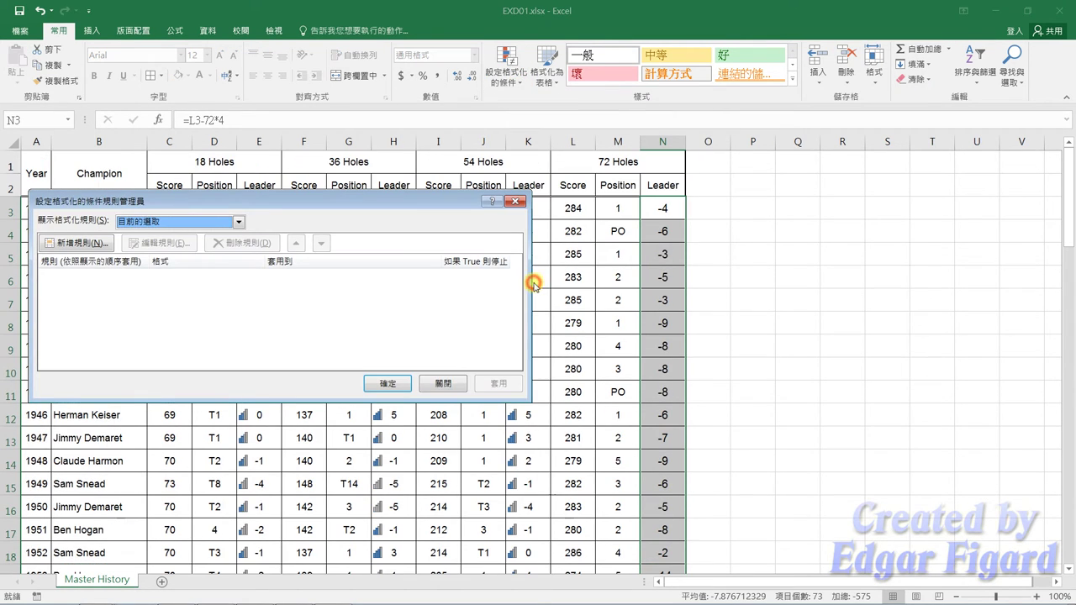
left_click(93, 249)
left_click(199, 318)
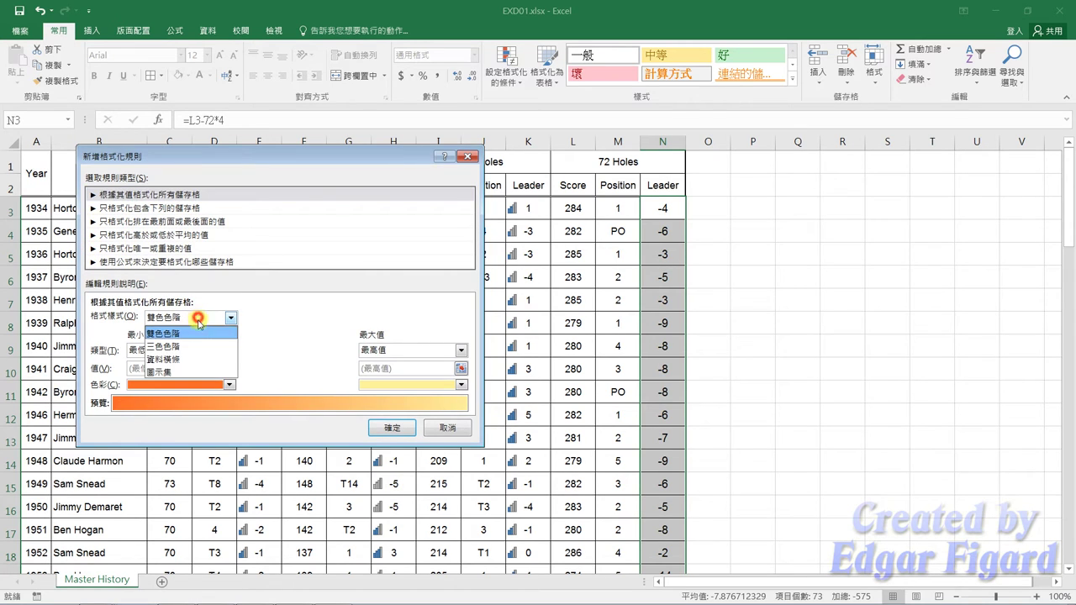
left_click(180, 369)
left_click(232, 341)
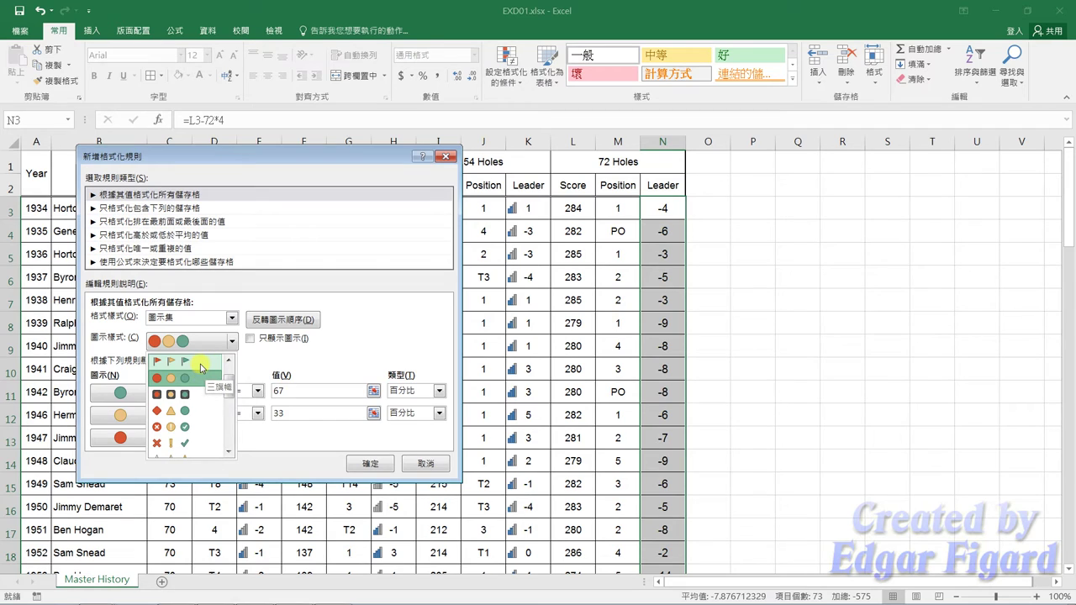
left_click(200, 364)
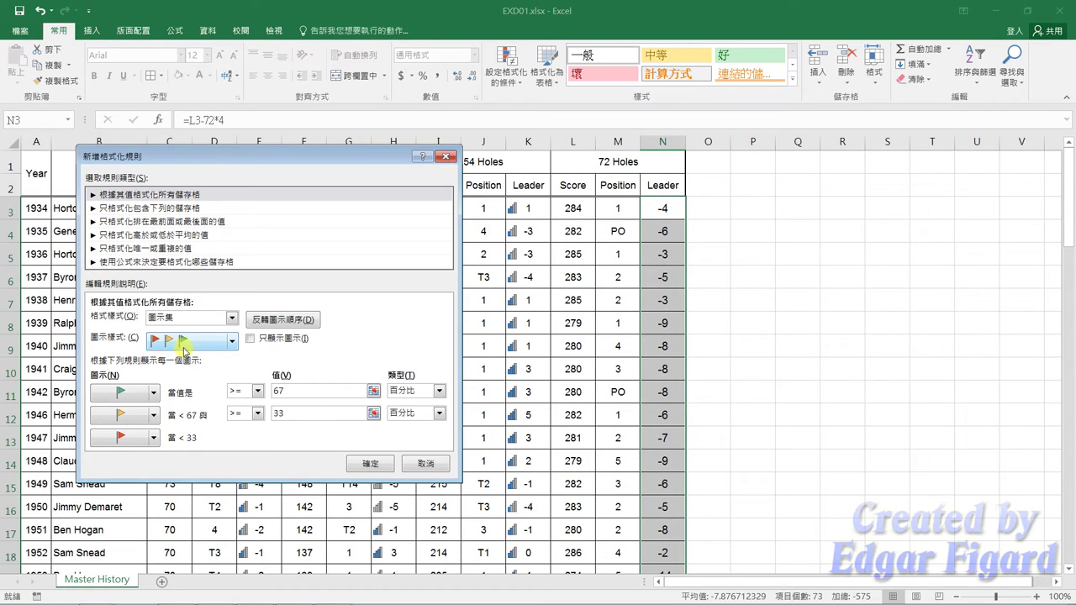
Set the rule's two threshold values to 20 and 10.
double_click(286, 389)
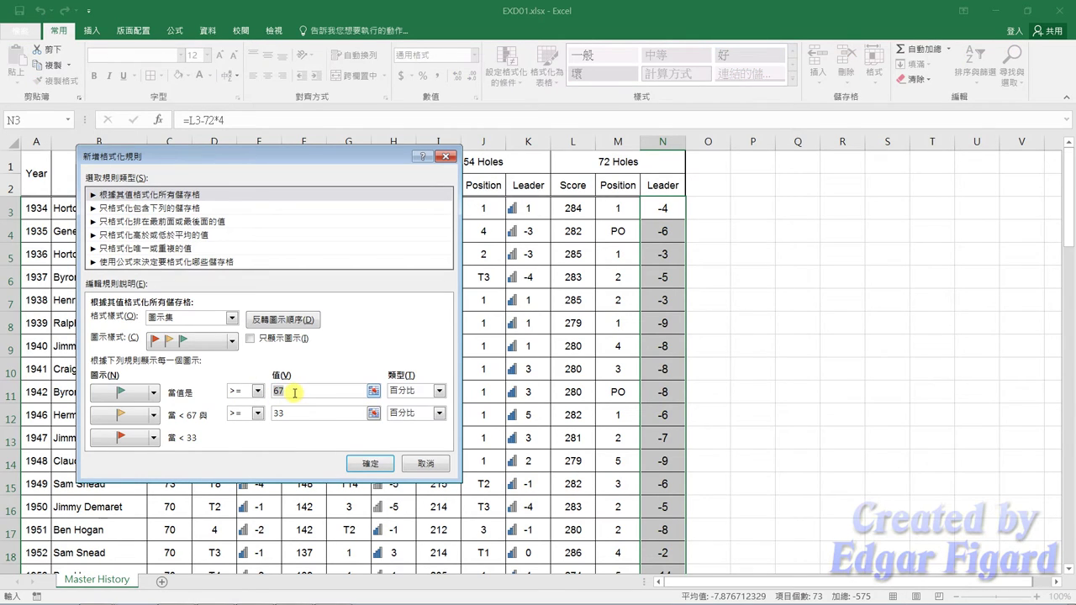
type("20")
left_click(310, 414)
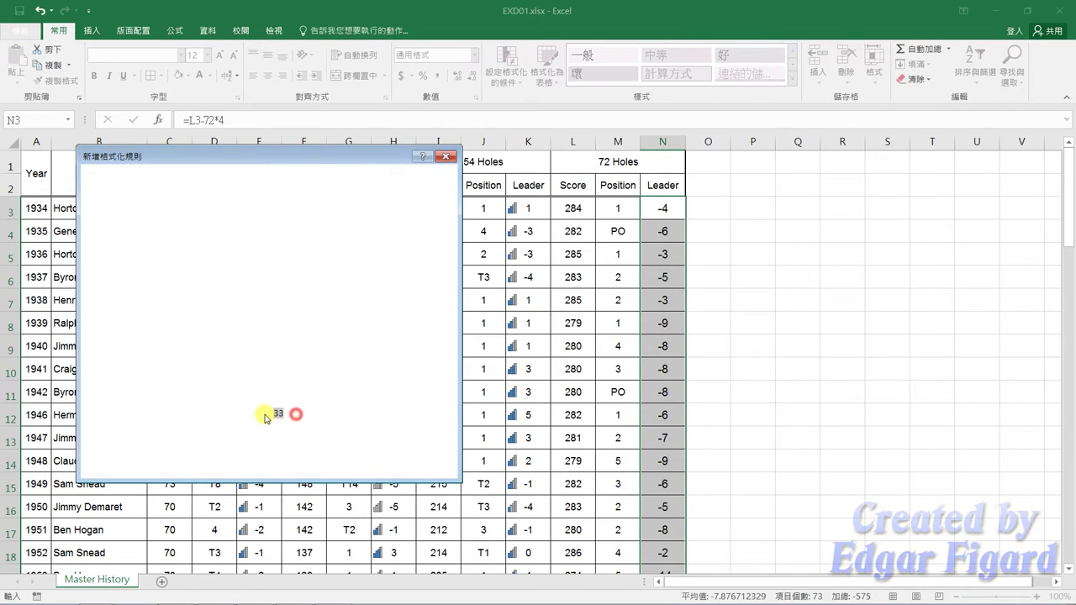
type("10")
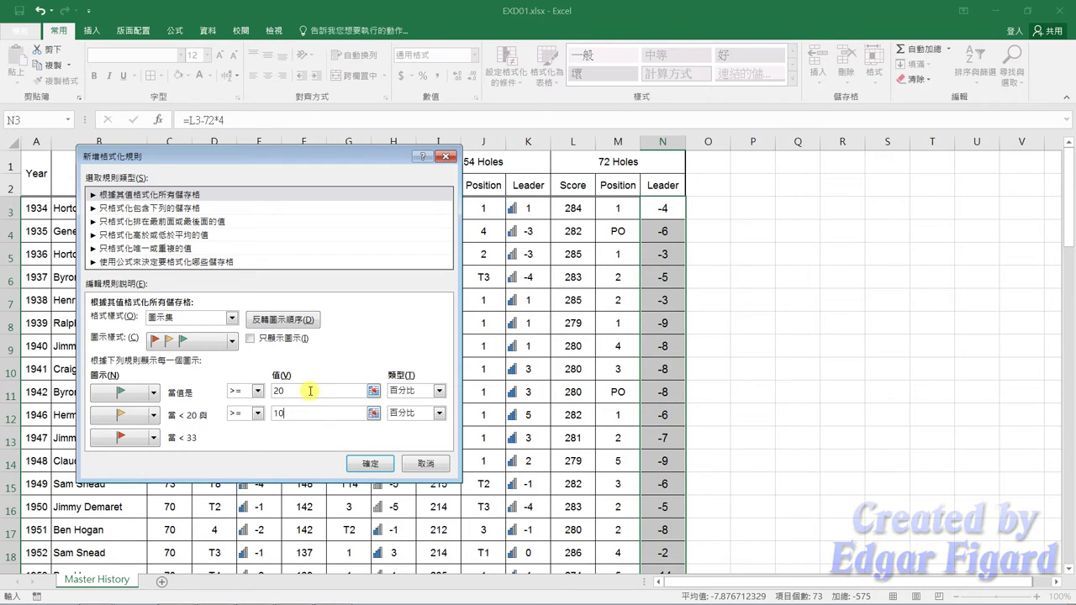
left_click(310, 391)
Show a green flag for the lowest band and no icon for the top band.
left_click(296, 413)
left_click(154, 441)
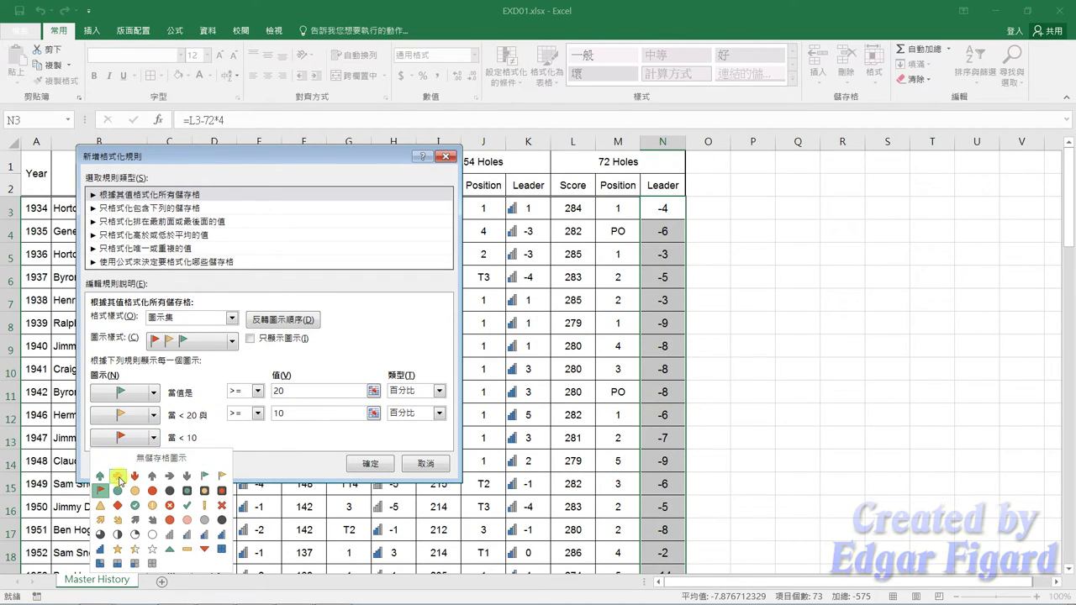
left_click(205, 477)
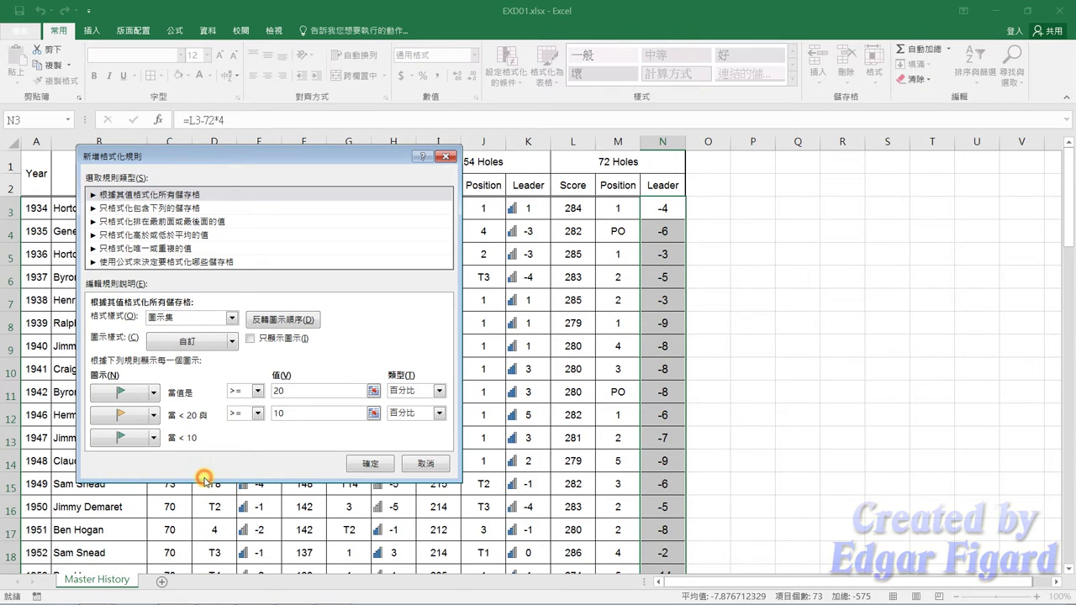
left_click(154, 393)
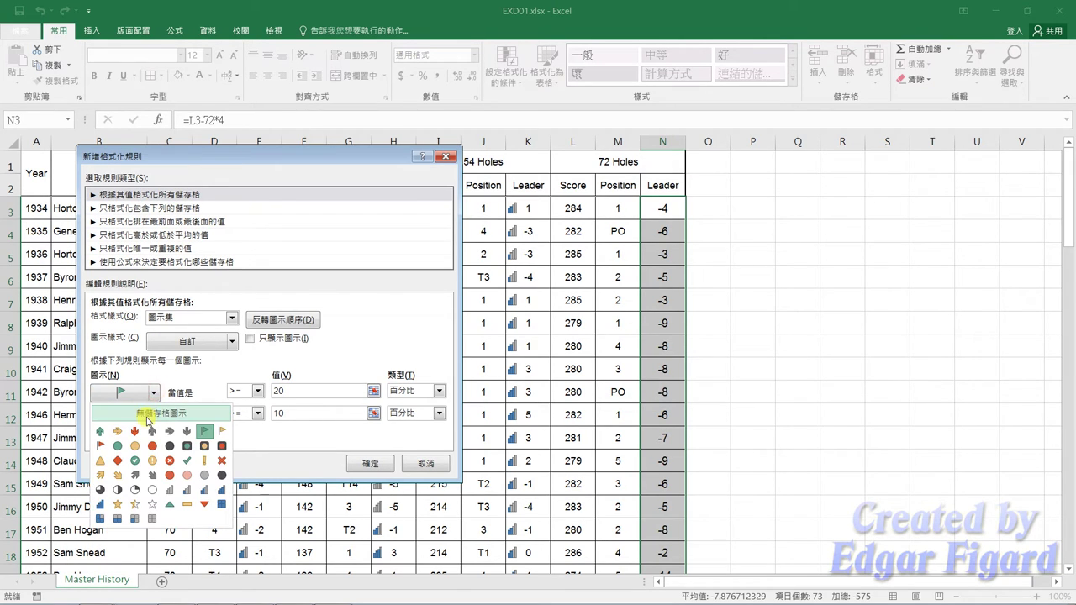
left_click(145, 415)
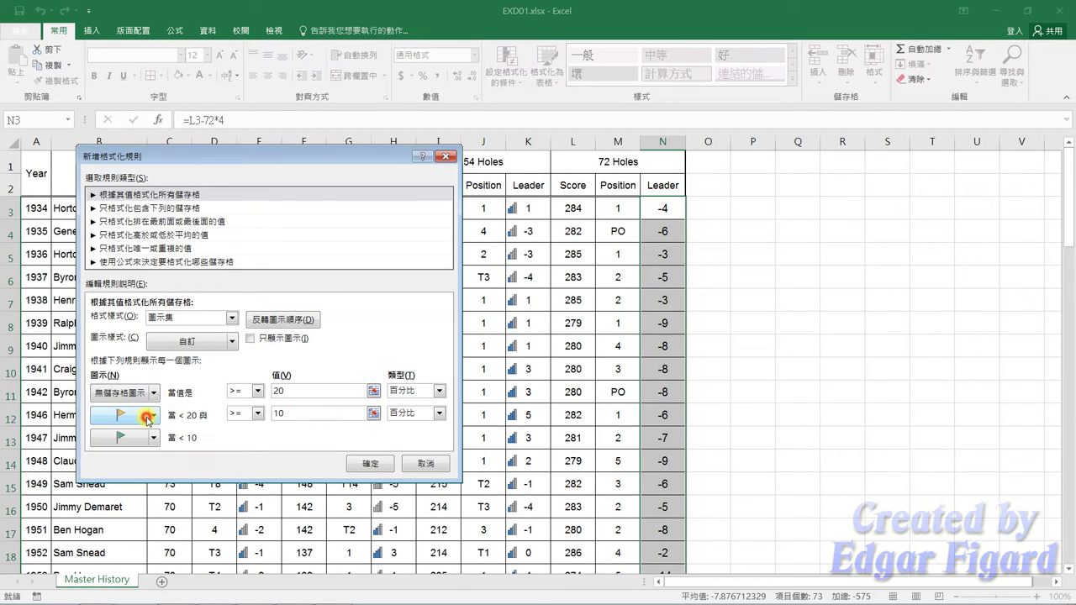
Make both thresholds percentiles with values 20 and 10, and save the rule.
left_click(438, 392)
left_click(414, 447)
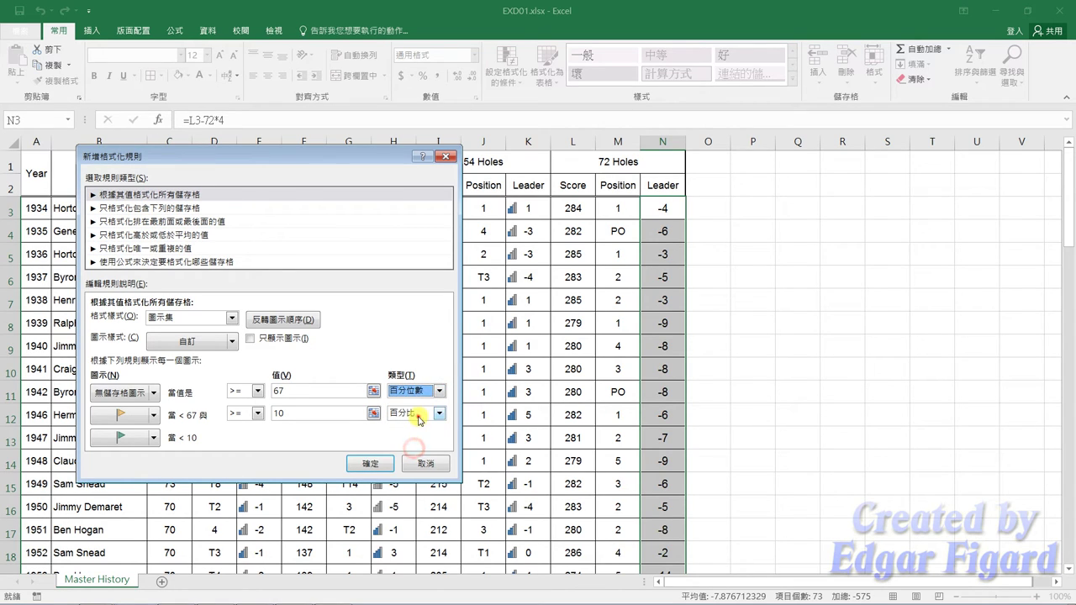
left_click(421, 414)
left_click(414, 463)
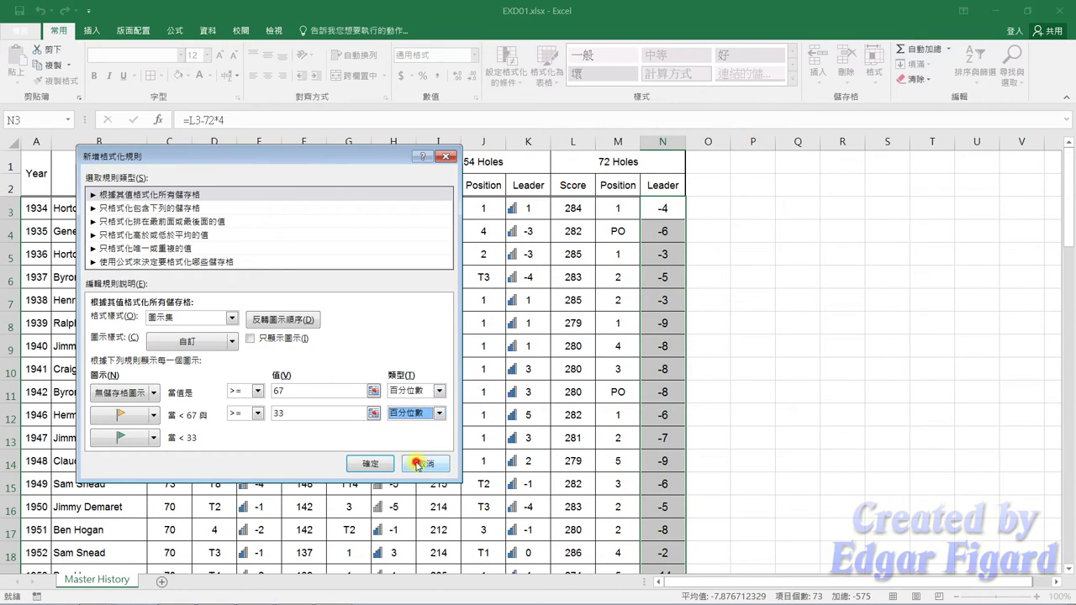
double_click(307, 391)
type("20")
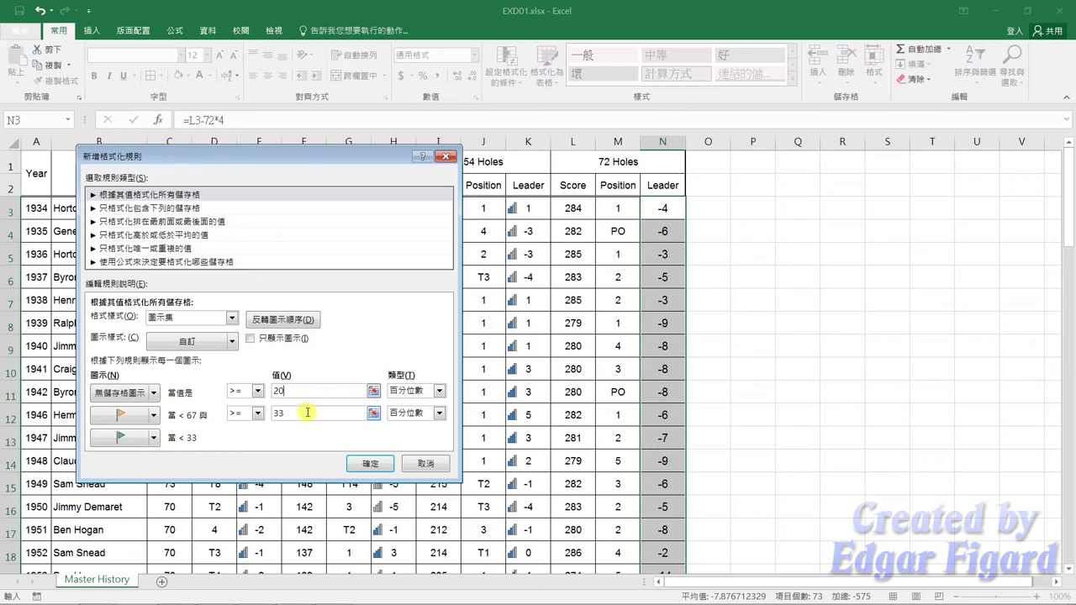
left_click(293, 413)
double_click(276, 413)
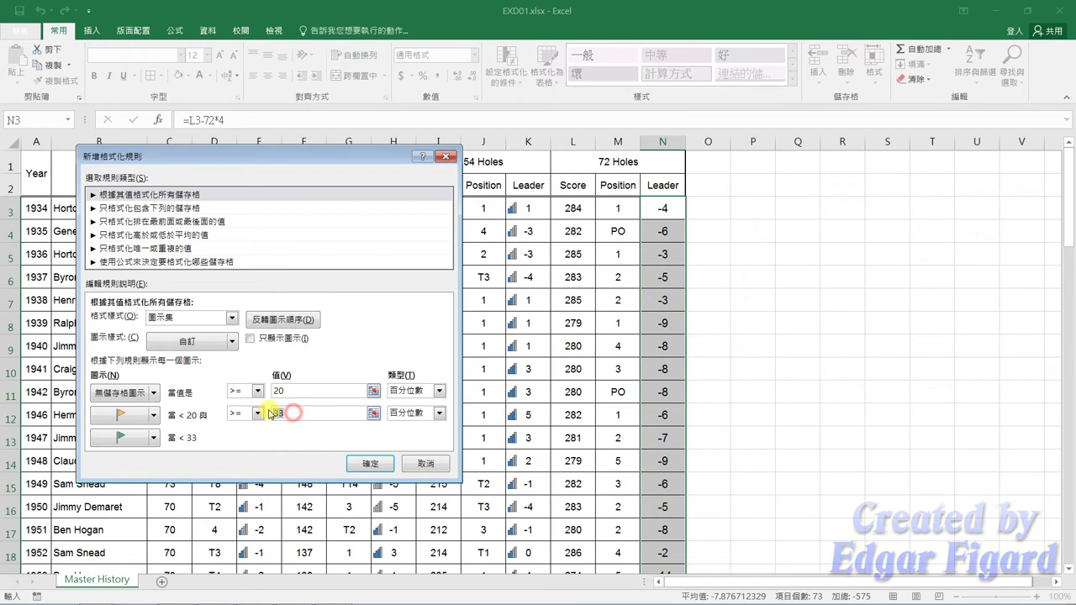
type("10")
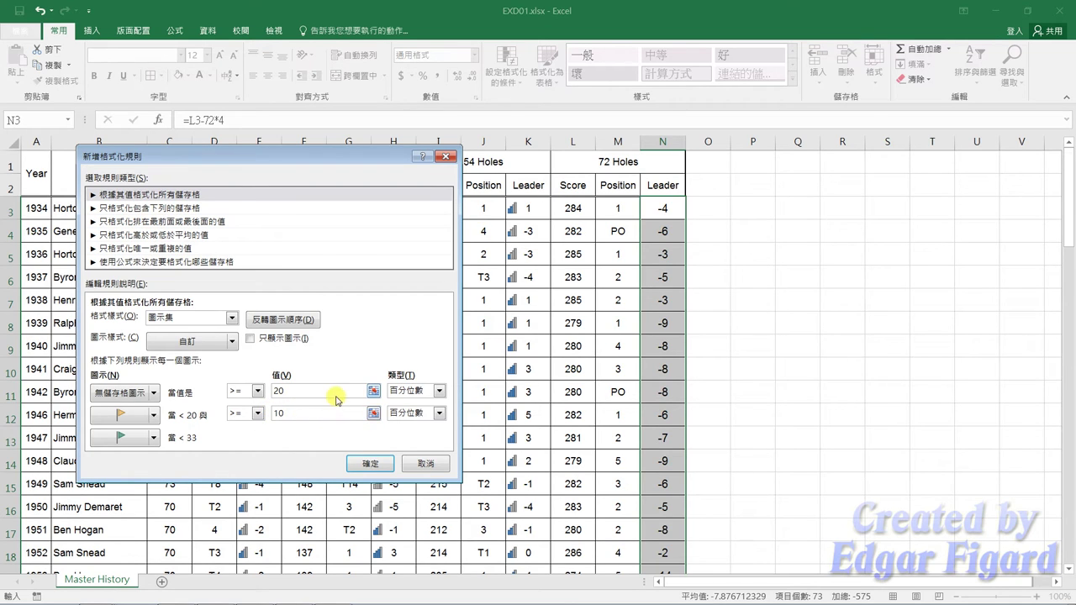
left_click(370, 461)
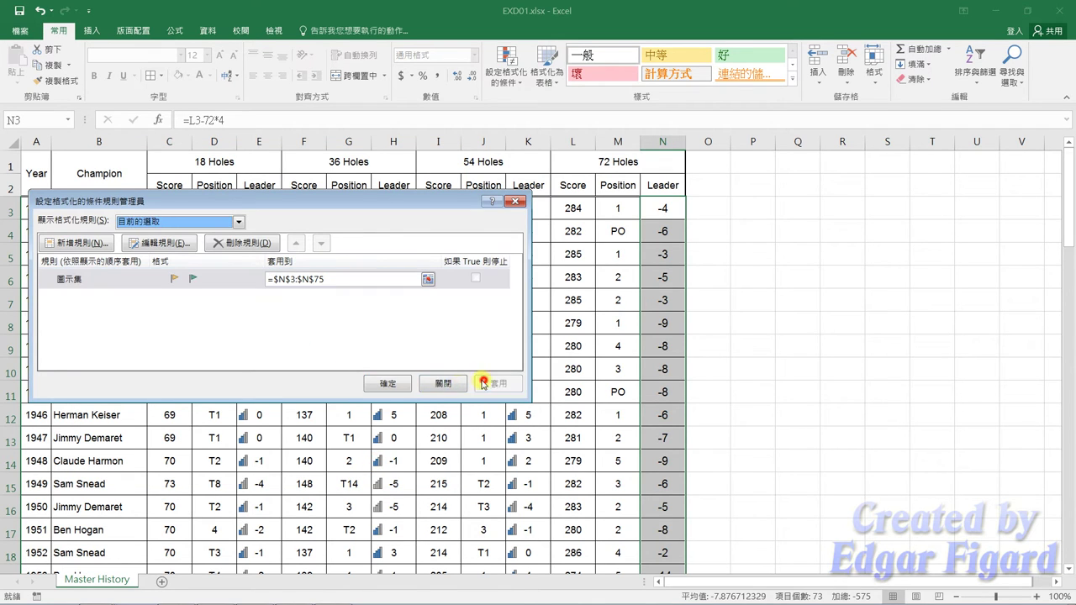
Close the Rules Manager and fill header rows A1:N2 with light green.
left_click(387, 383)
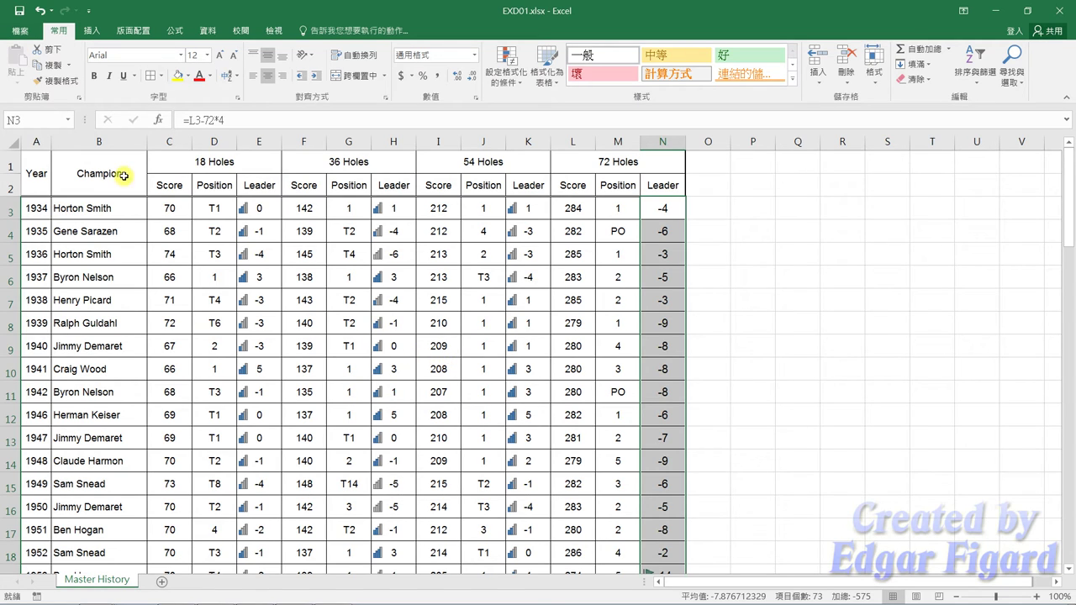
left_click_drag(37, 173, 613, 183)
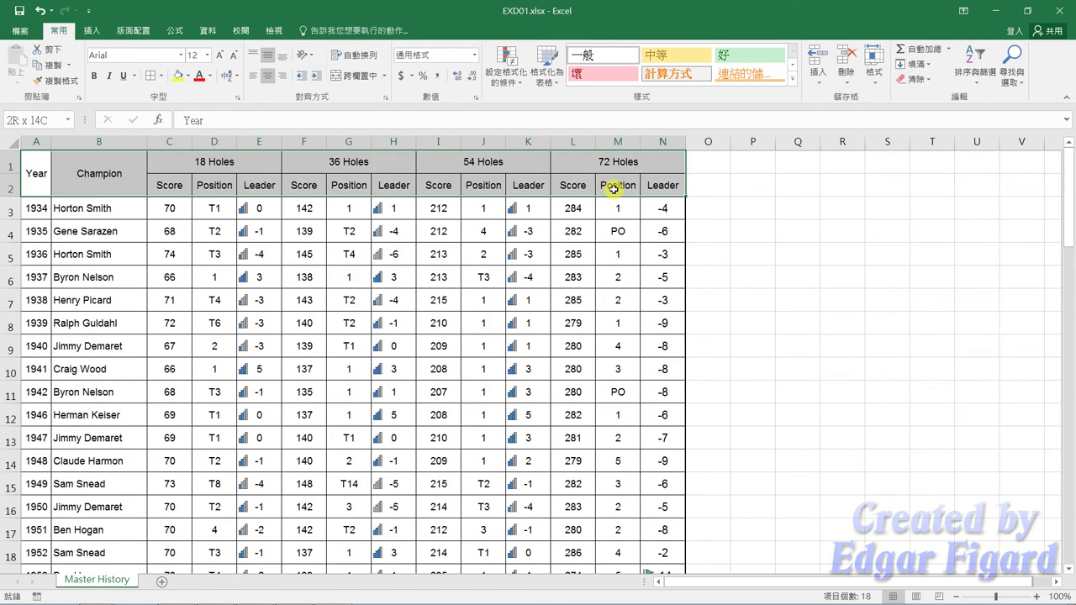
left_click(187, 78)
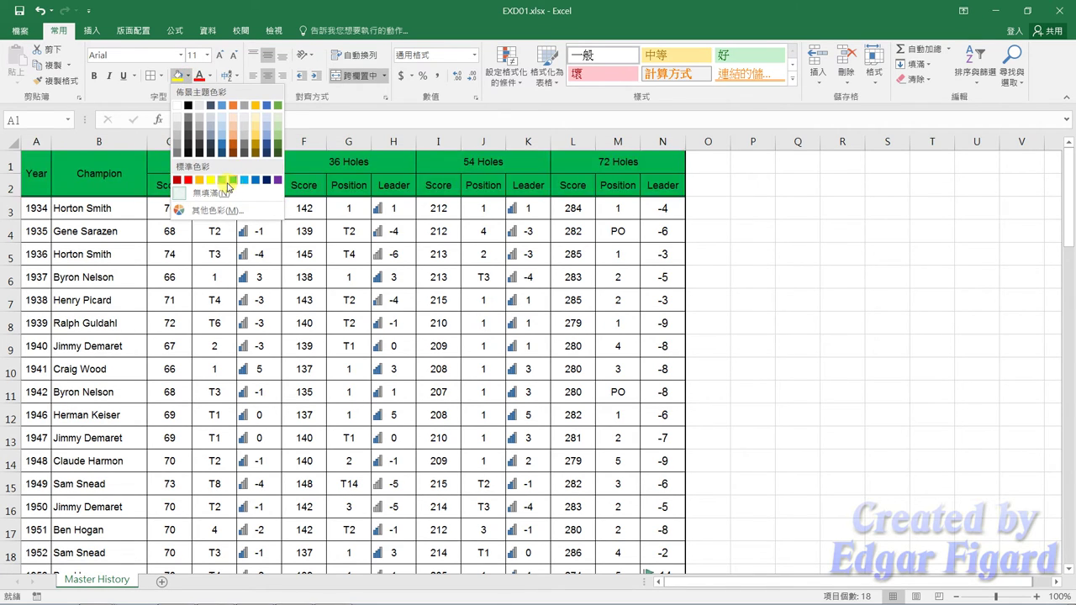
left_click(223, 181)
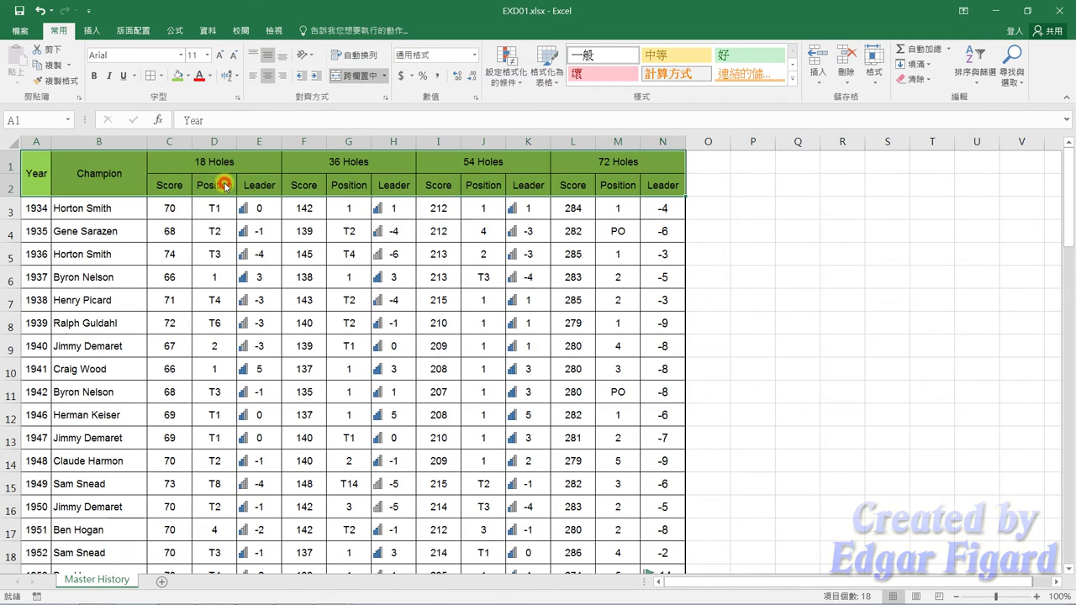
left_click(215, 185)
Save the workbook as EXa01.xlsx in the EX01 folder.
left_click(16, 31)
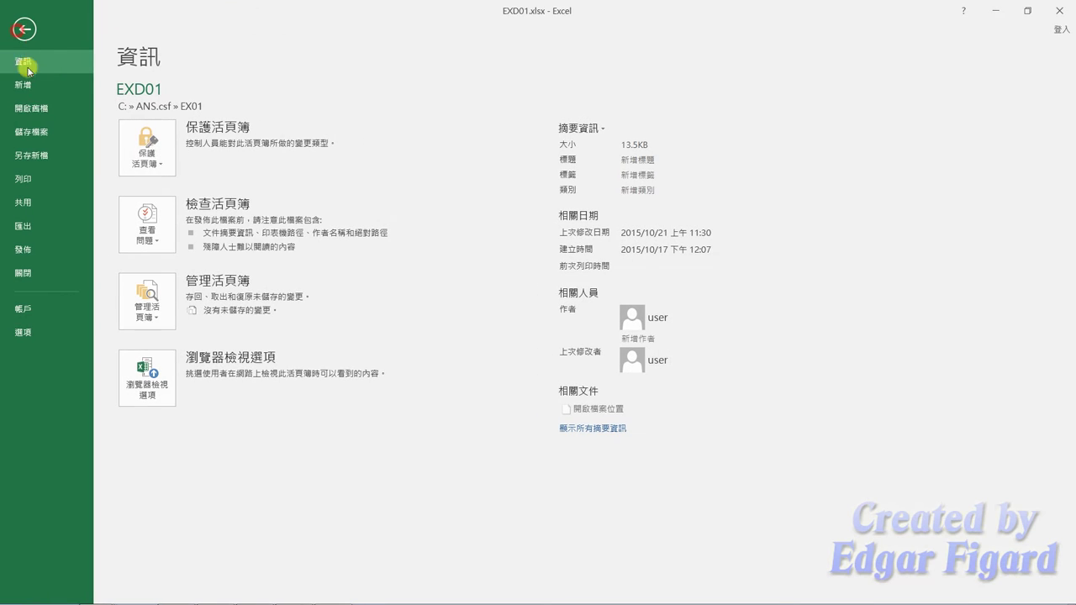
left_click(34, 155)
left_click(360, 120)
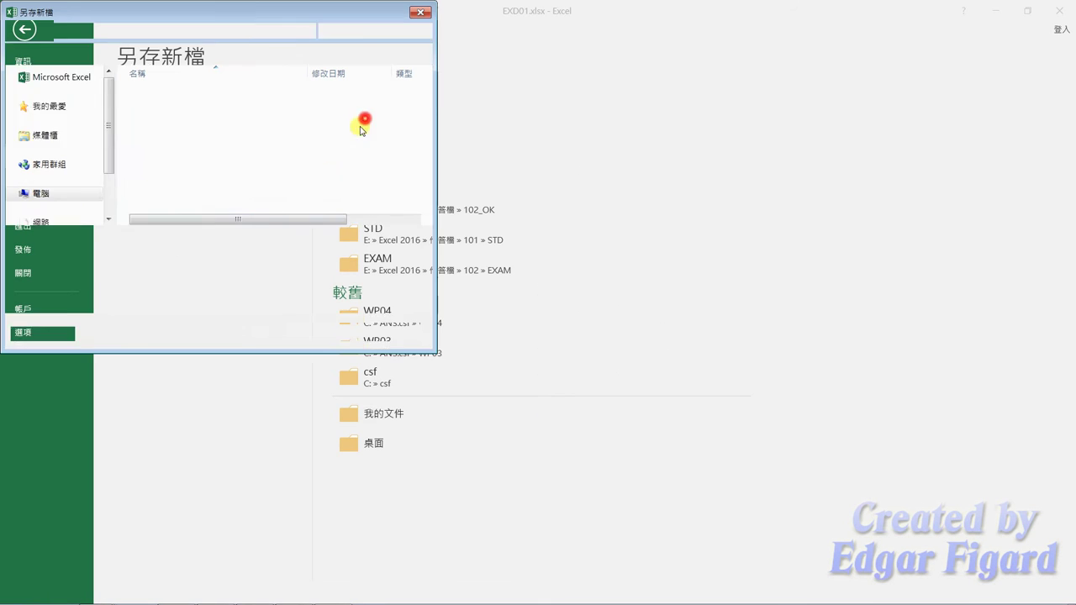
left_click(107, 239)
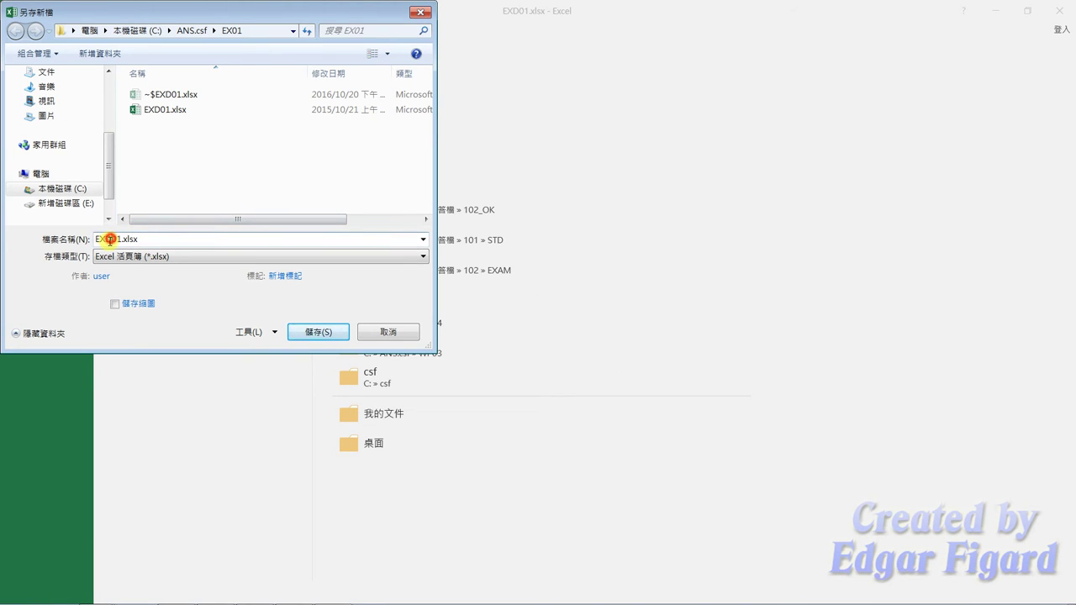
key("Delete")
type("a")
left_click(301, 330)
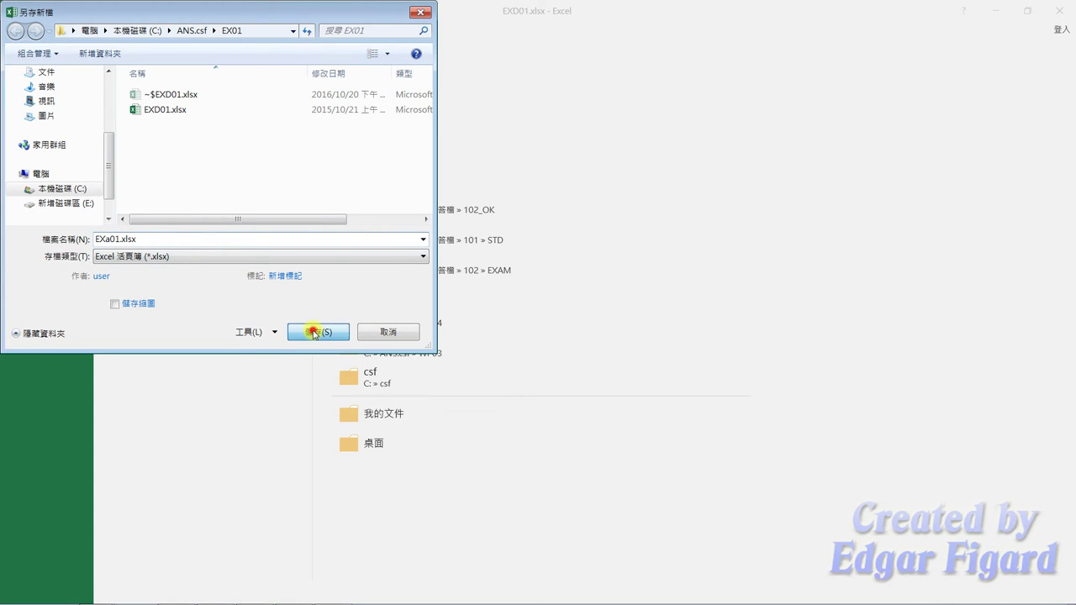
Save another copy as OpenDocument spreadsheet Golf.ods, keeping the format, then close Excel and minimize the folder window.
left_click(21, 30)
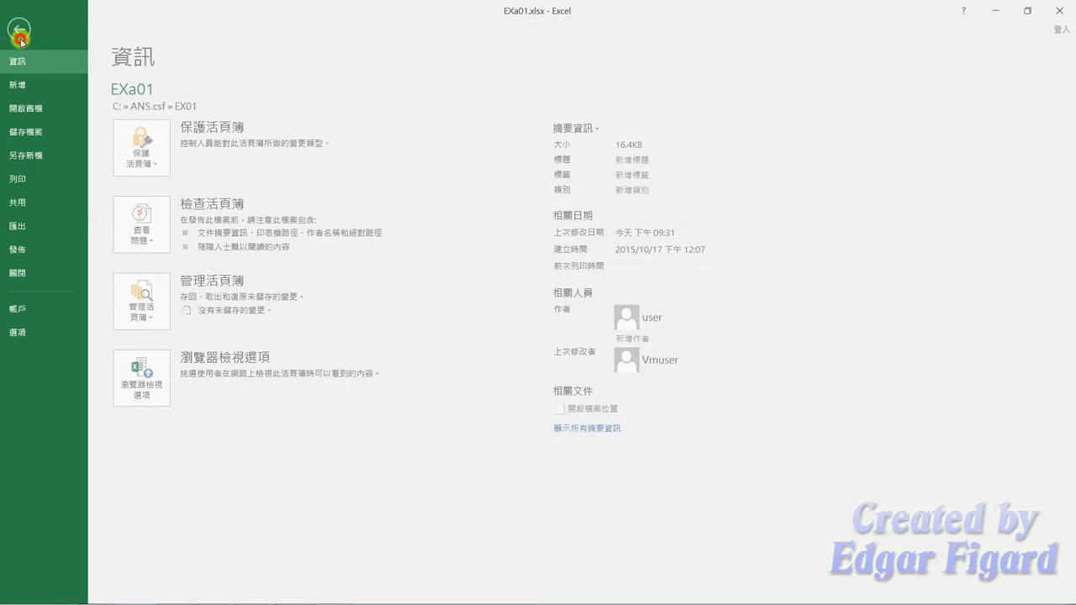
left_click(16, 155)
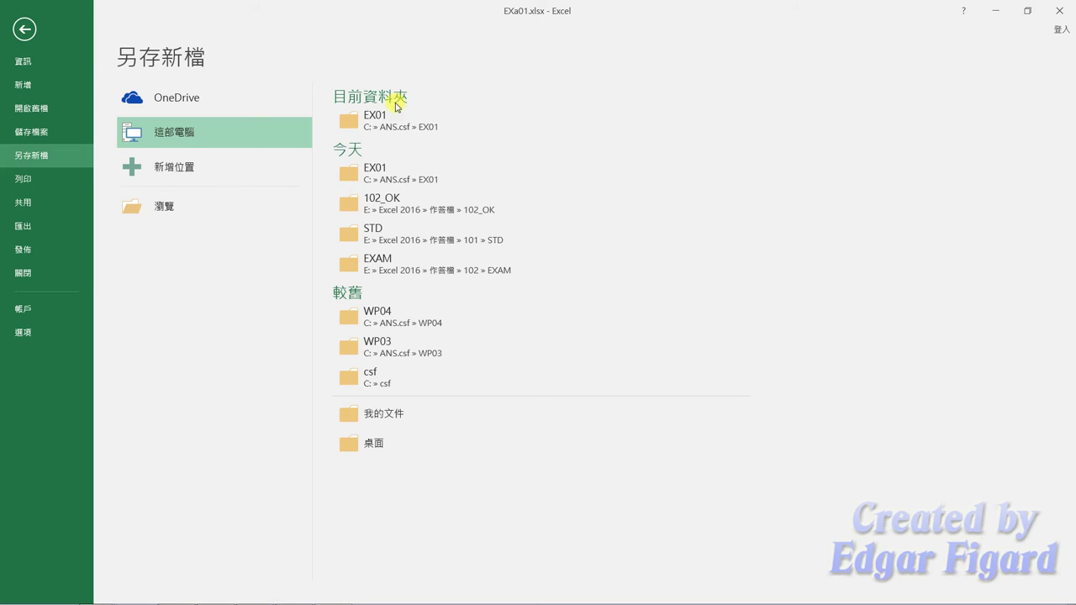
left_click(380, 120)
left_click(143, 255)
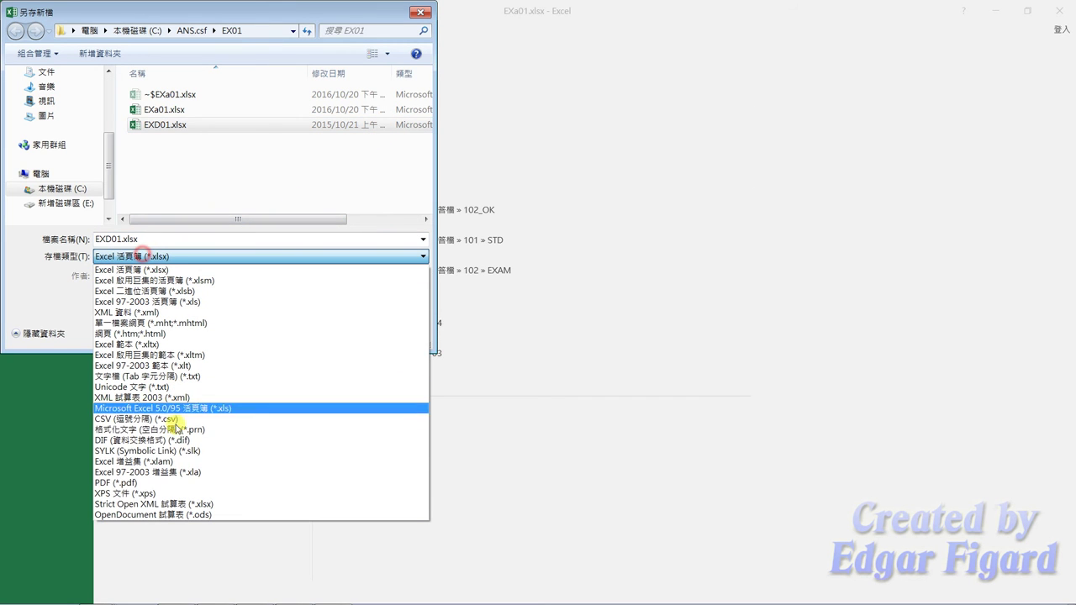
left_click(220, 515)
double_click(124, 240)
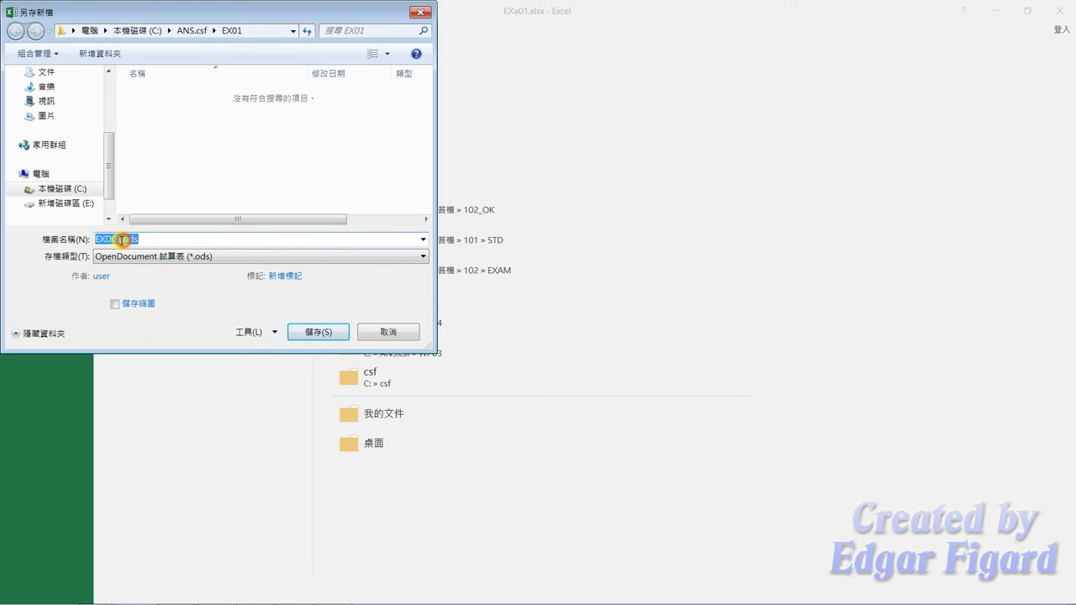
type("Golf")
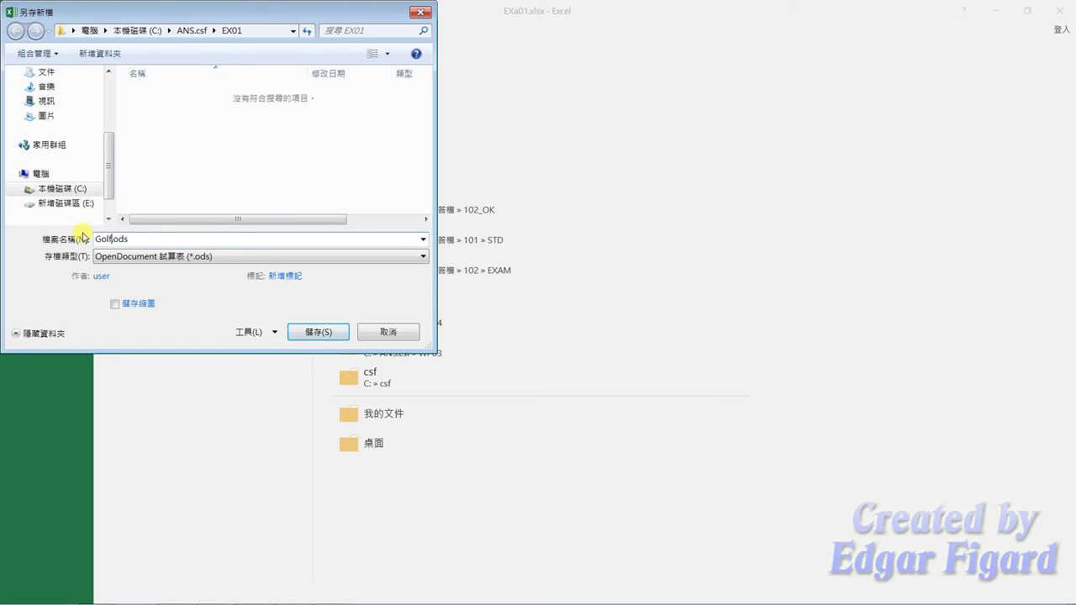
left_click(305, 335)
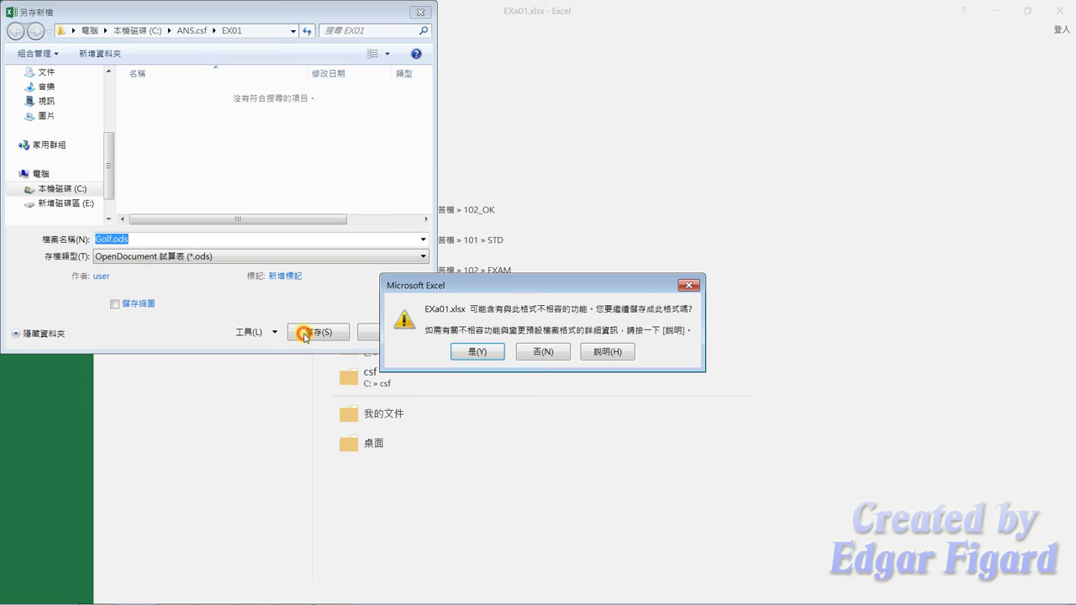
left_click(462, 354)
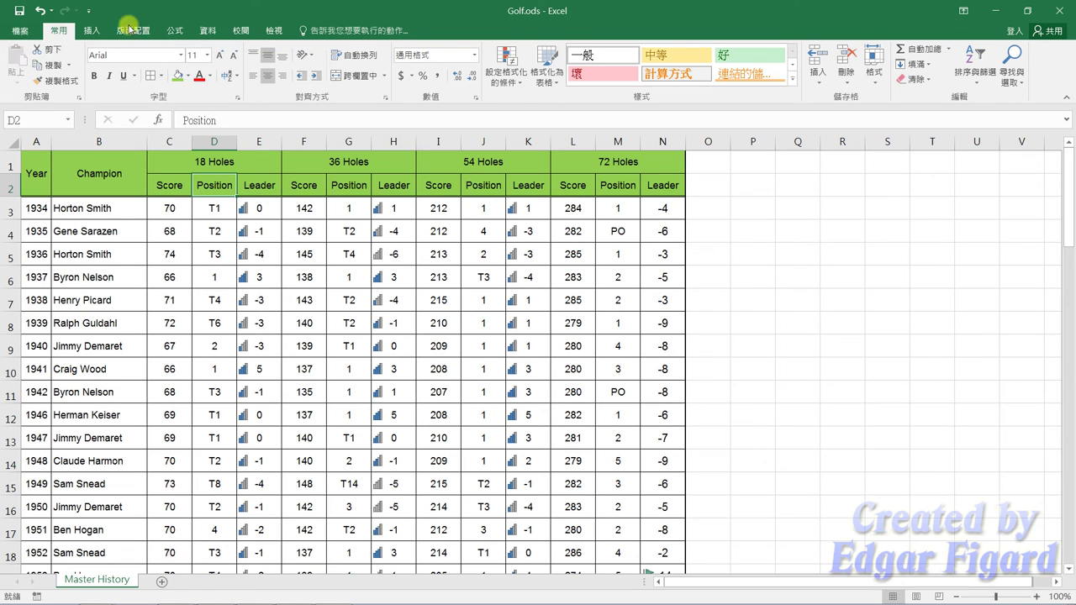
left_click(1056, 14)
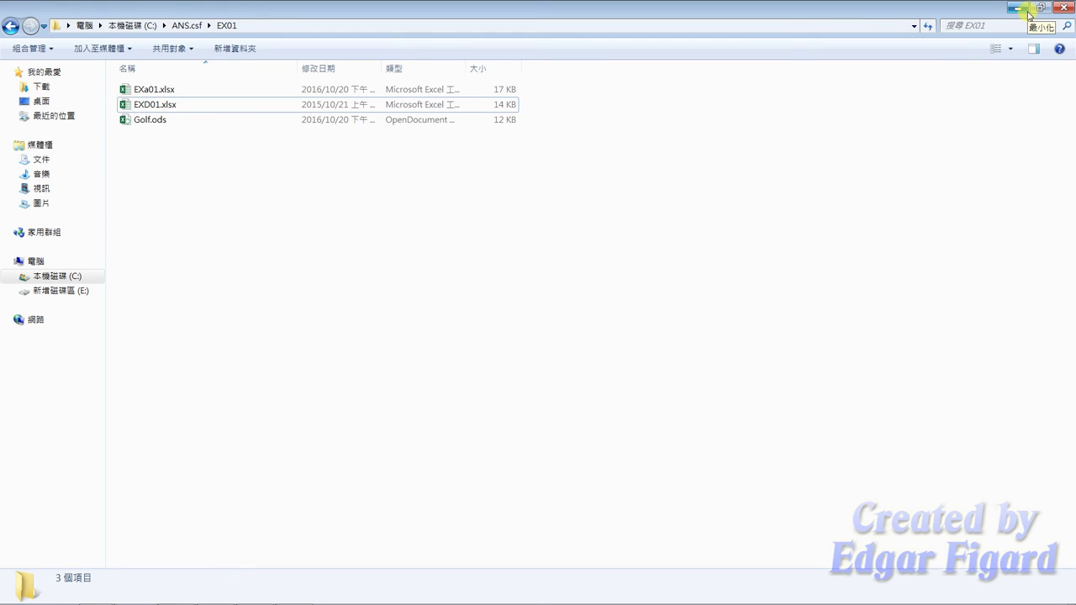
left_click(1029, 15)
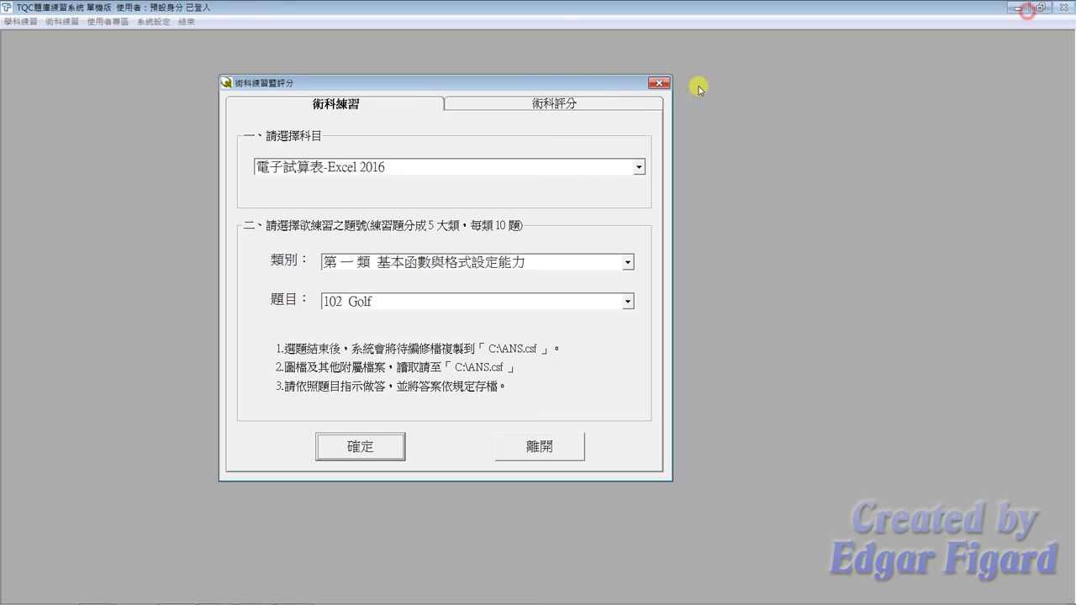
Switch to the 術科評分 grading tab and start grading Excel exercise 102.
left_click(576, 103)
left_click(369, 448)
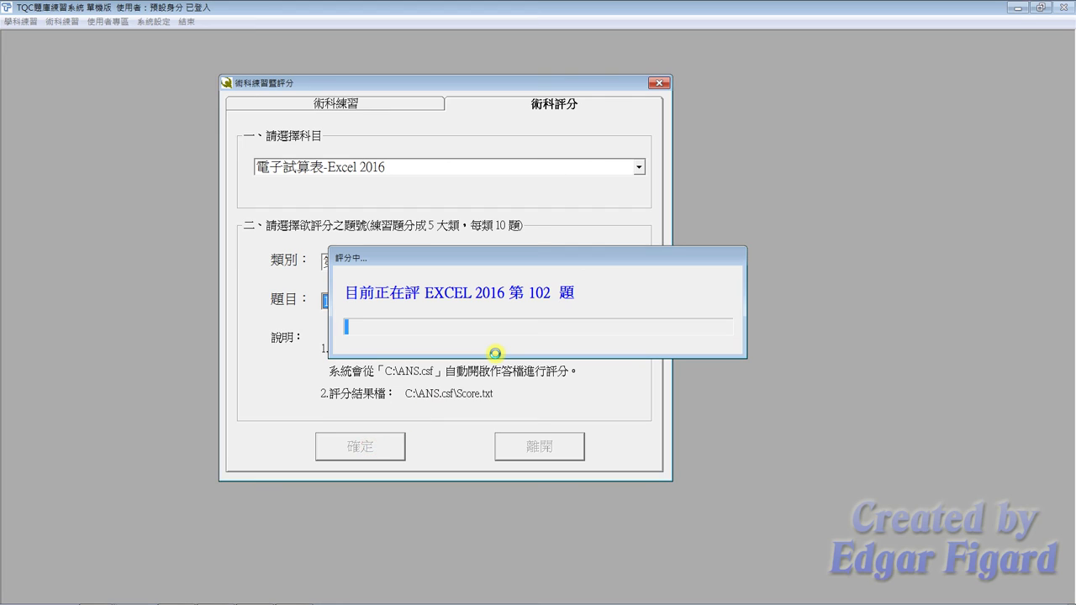